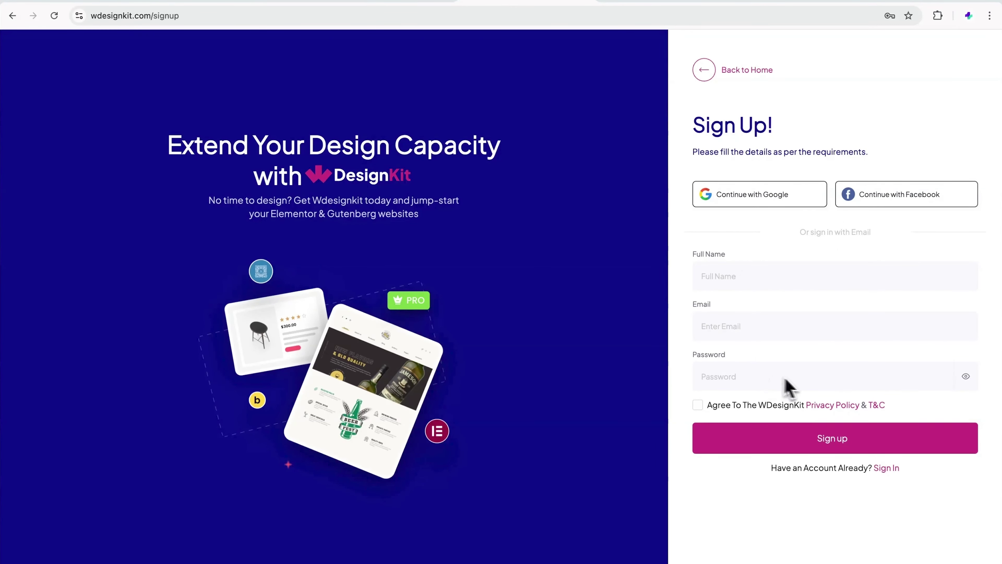
# - Go to the account sign-in and search the WDesignKit widget library for "Stacking Gallery Effect"
pyautogui.click(899, 465)
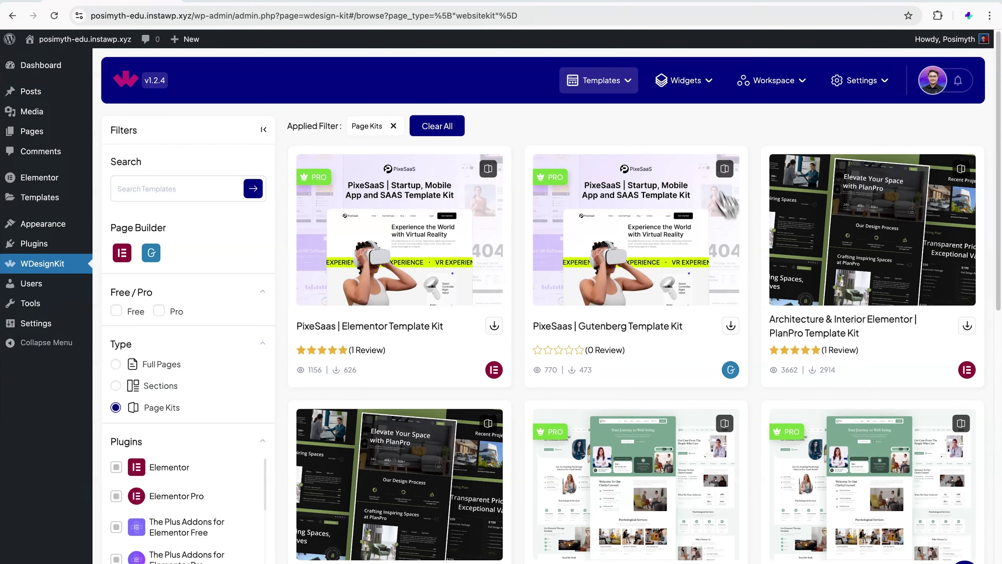
pyautogui.click(685, 85)
pyautogui.click(678, 118)
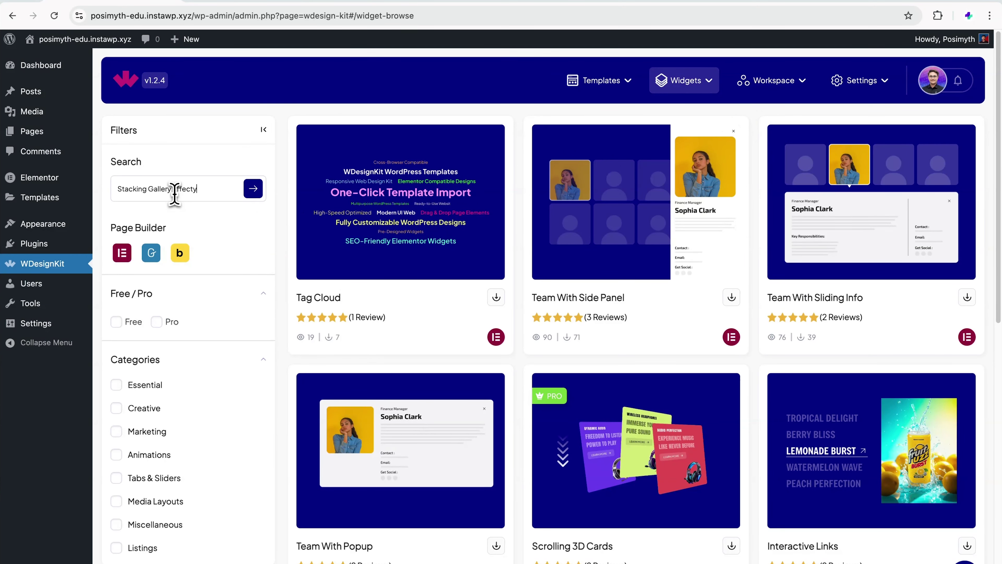
pyautogui.click(253, 189)
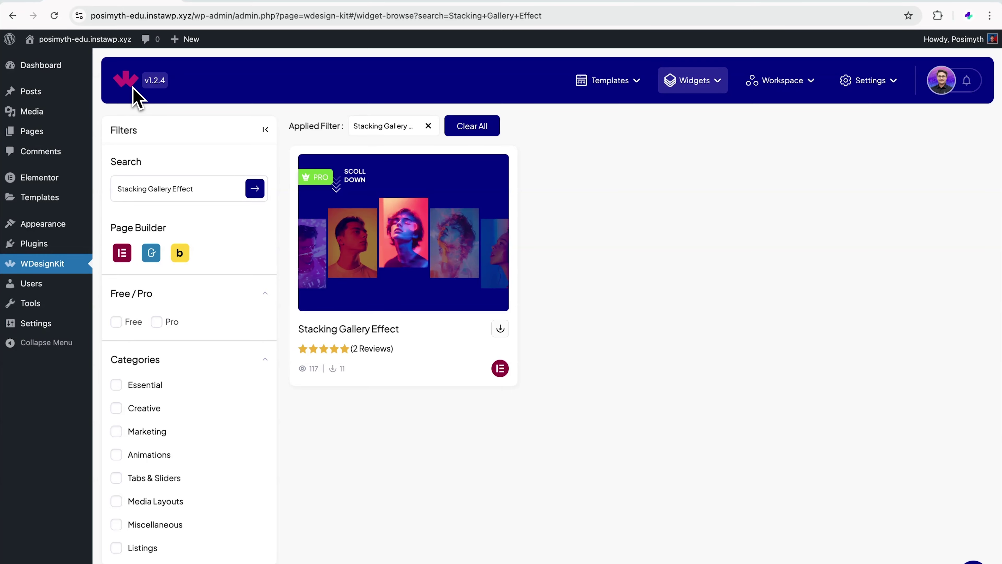
# - Open the WDesignKit Pro upgrade page from the installed plugins and examine the pricing plans and their included features
pyautogui.click(48, 242)
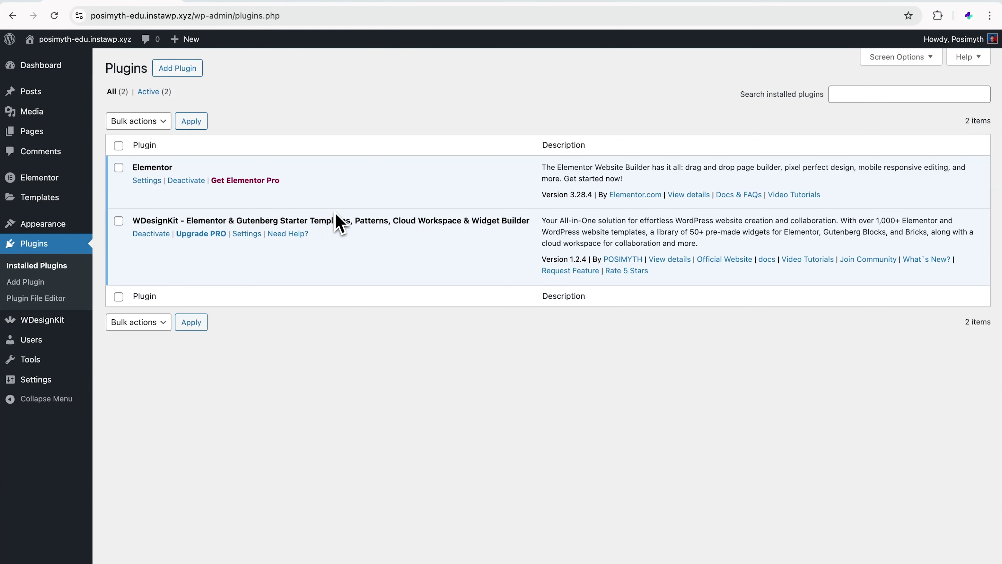
pyautogui.click(202, 234)
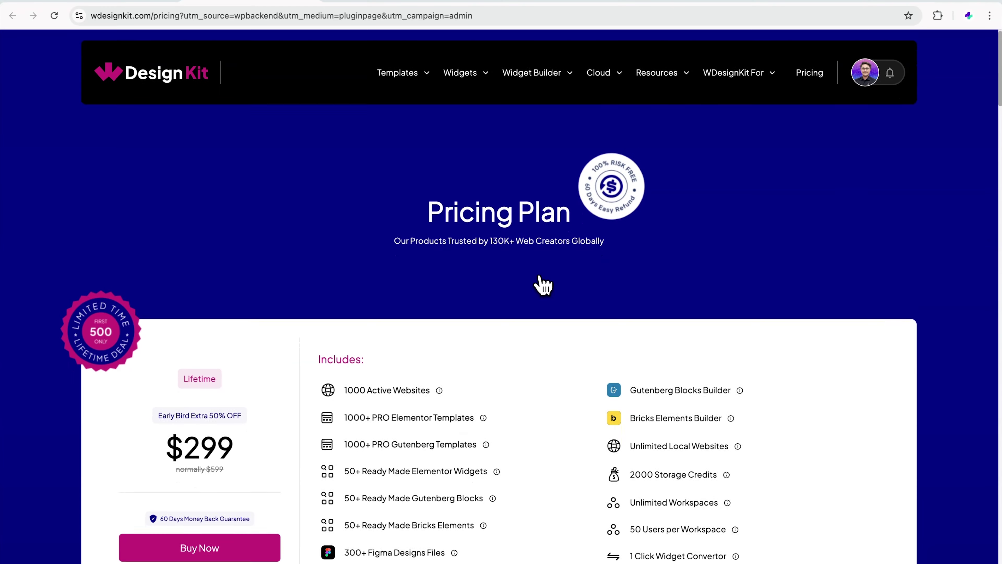
pyautogui.scroll(-10, 537, 284)
pyautogui.scroll(-15, 543, 283)
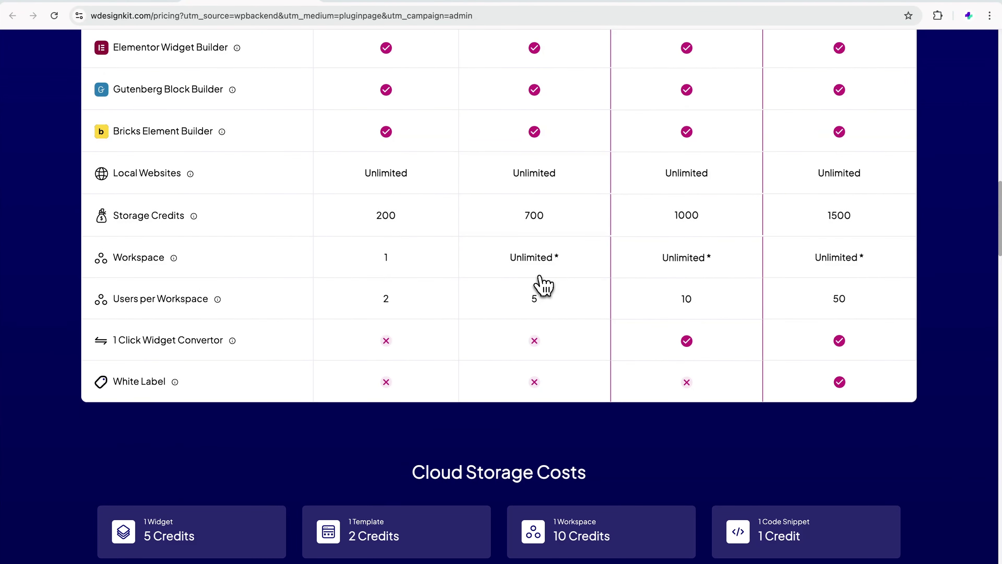
pyautogui.scroll(-1, 544, 284)
pyautogui.scroll(-1, 544, 284)
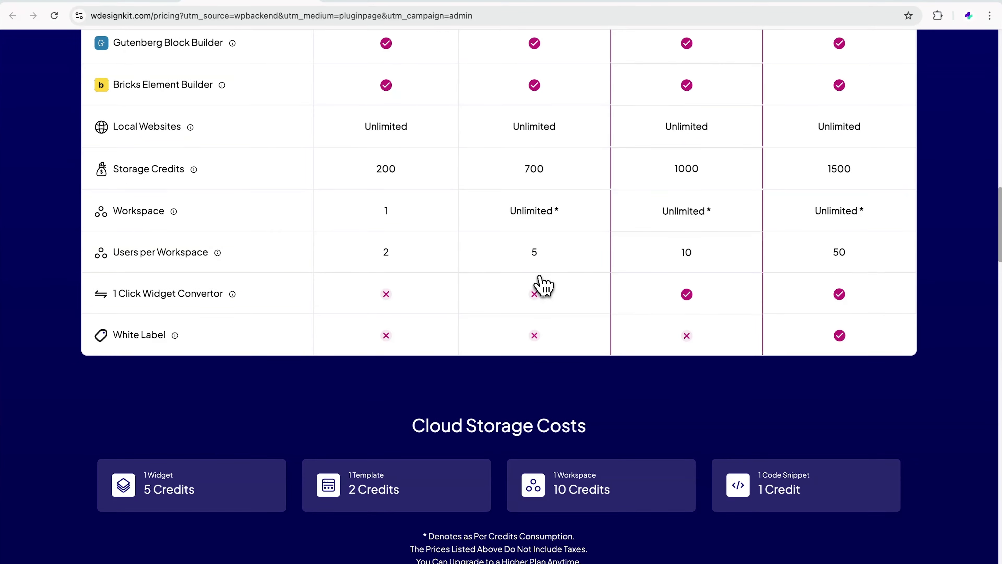
pyautogui.scroll(10, 543, 284)
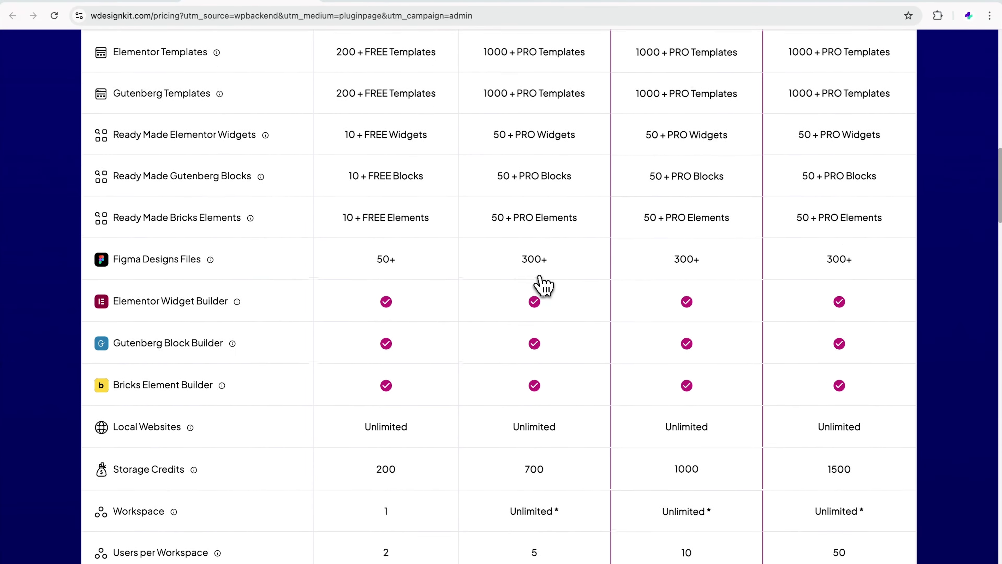
pyautogui.scroll(12, 543, 284)
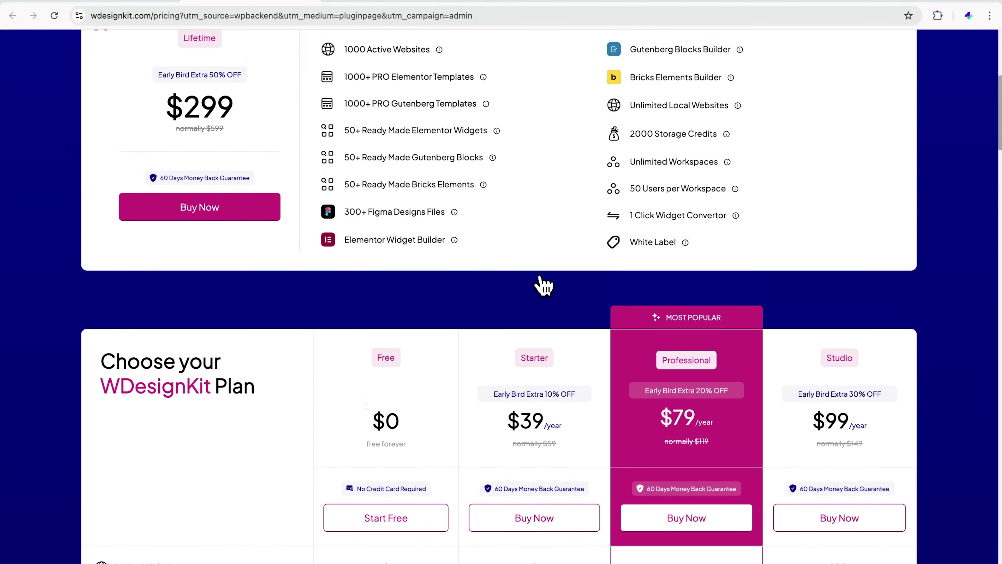
pyautogui.scroll(5, 544, 284)
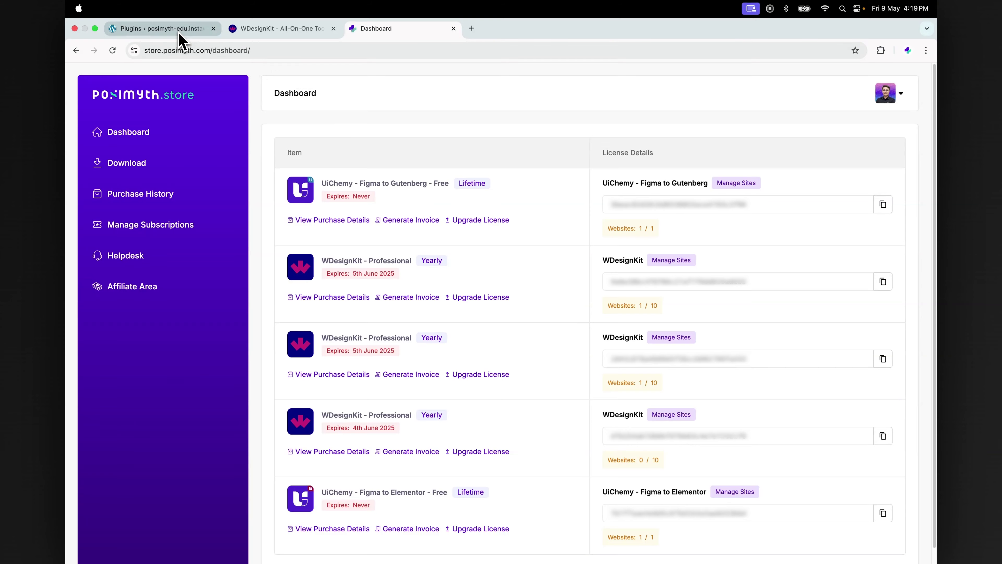
# - Open WDesignKit's licence management in the WordPress site, paste the WDesignKit licence key and activate it
pyautogui.click(179, 35)
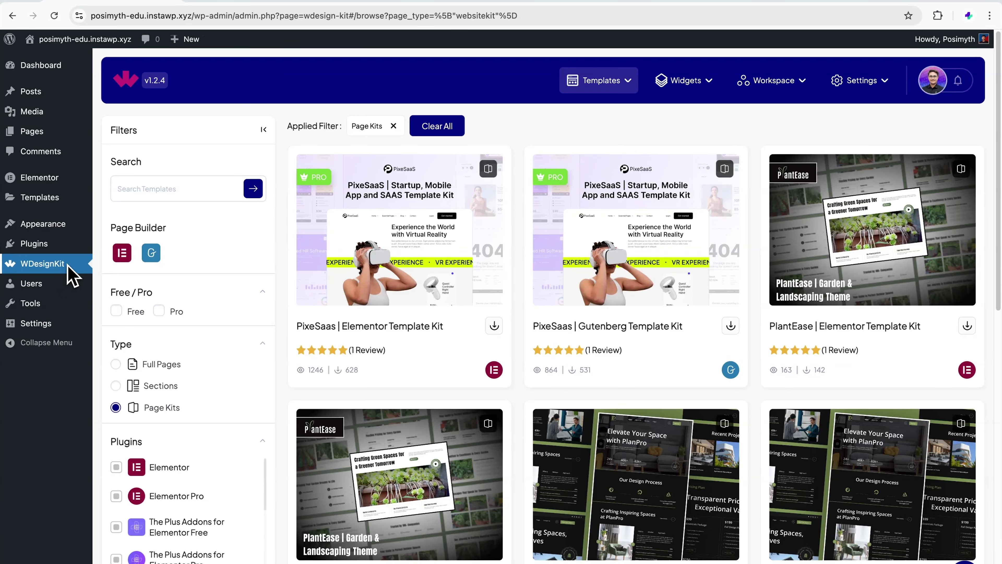
pyautogui.click(878, 92)
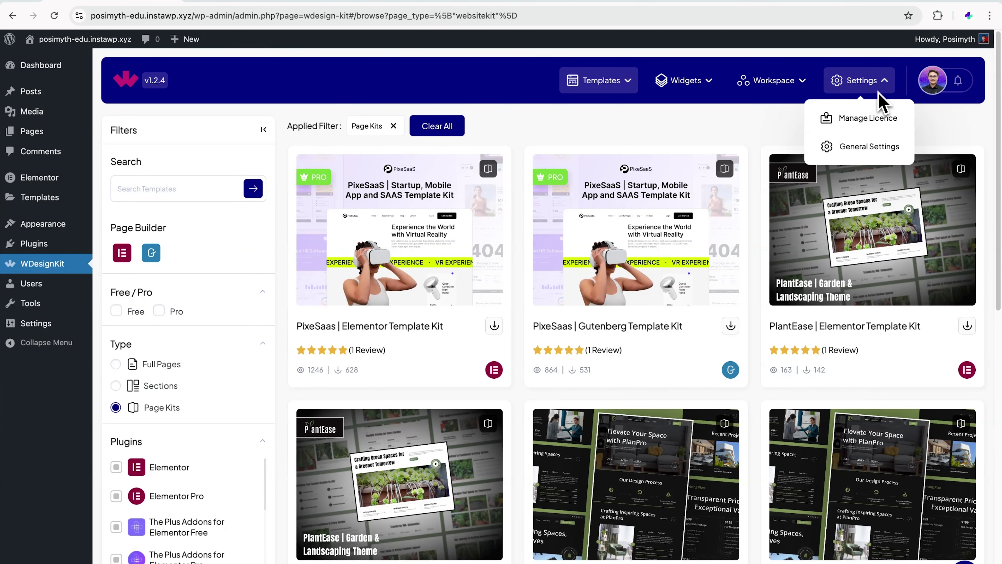
pyautogui.click(878, 121)
pyautogui.click(656, 437)
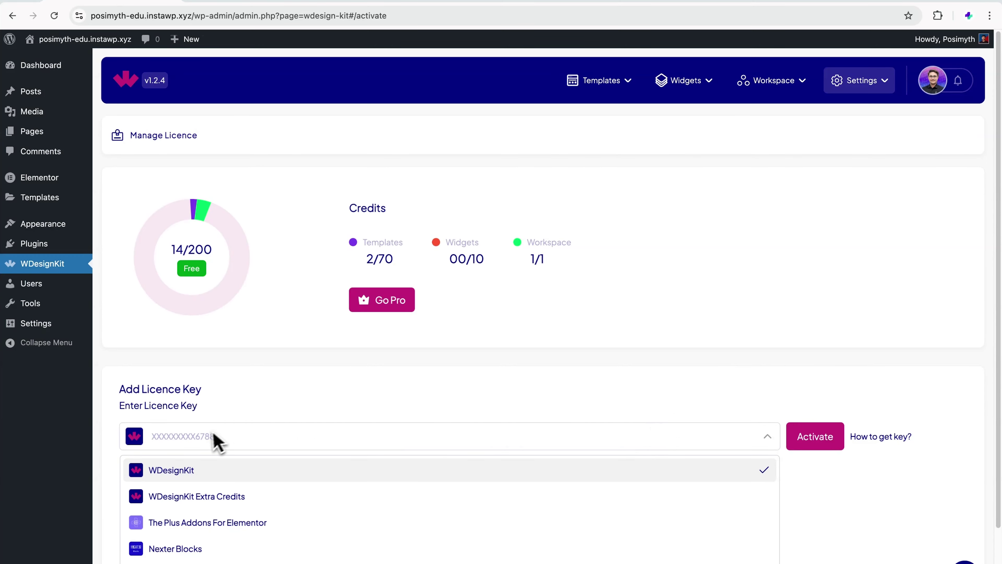
pyautogui.hotkey('ctrl', 'v')
pyautogui.click(813, 449)
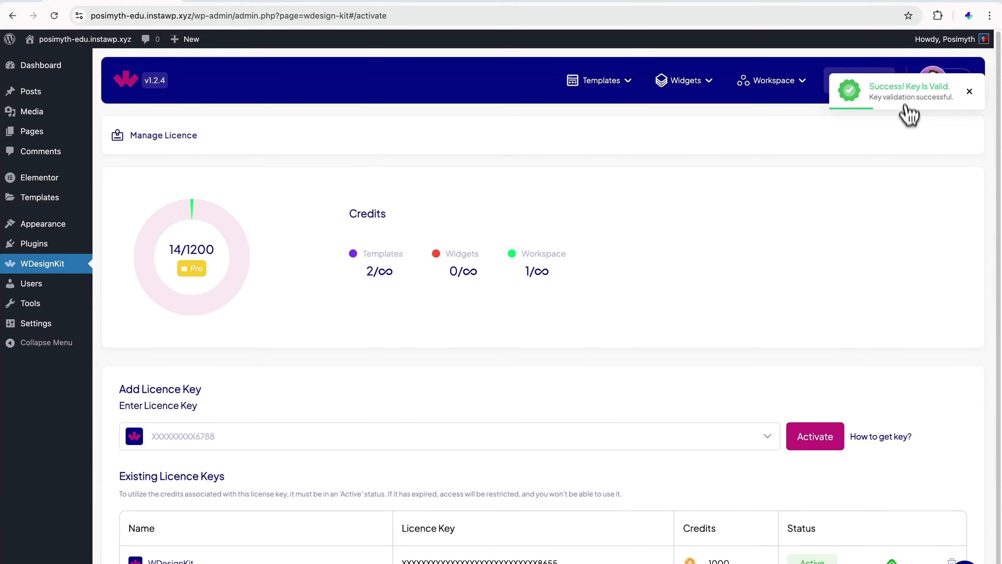
pyautogui.scroll(-1, 888, 463)
pyautogui.scroll(1, 888, 523)
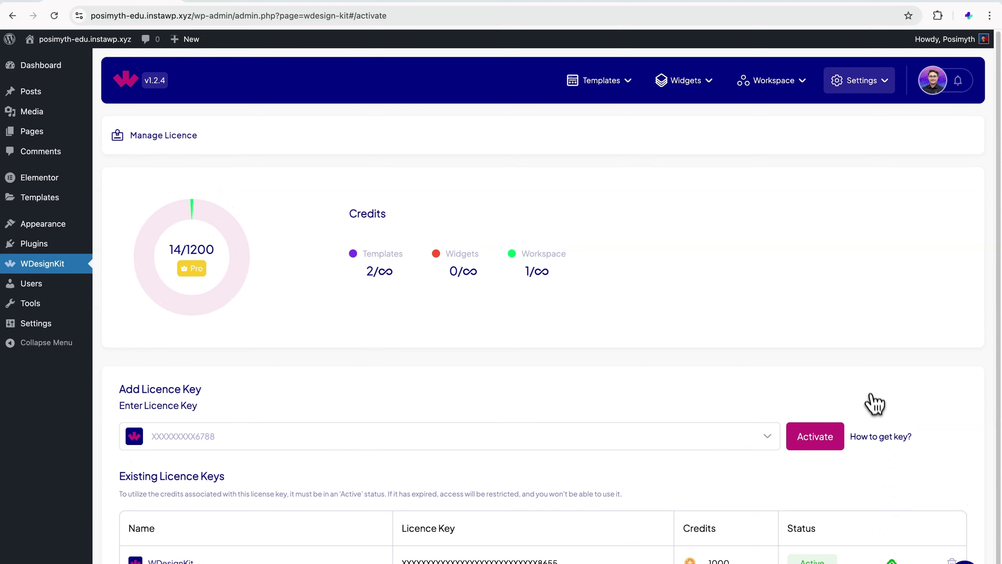
# - Return to browsing WDesignKit widgets and search for "Stacking Gallery Effect" with the Pro licence active
pyautogui.click(686, 84)
pyautogui.click(689, 126)
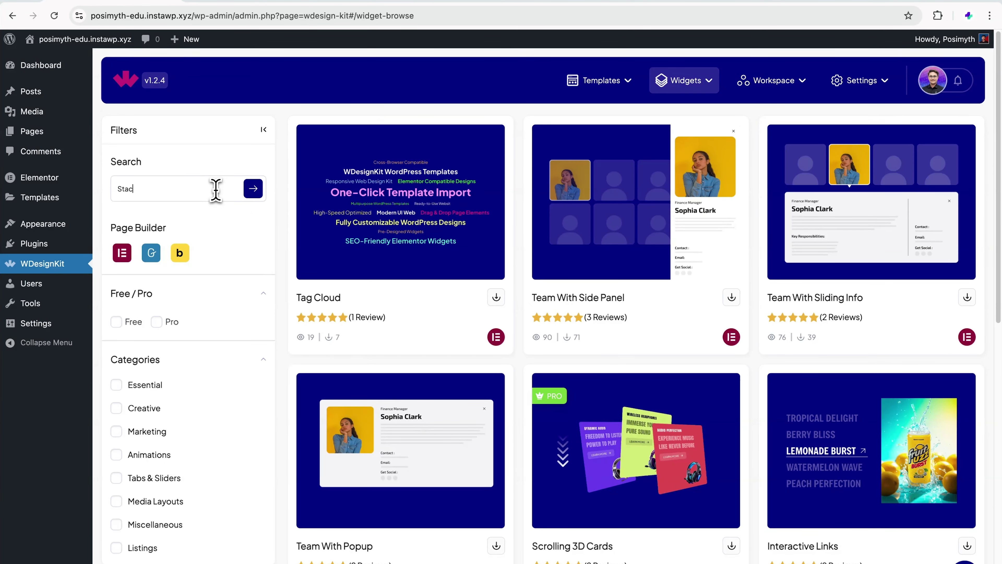
pyautogui.click(253, 188)
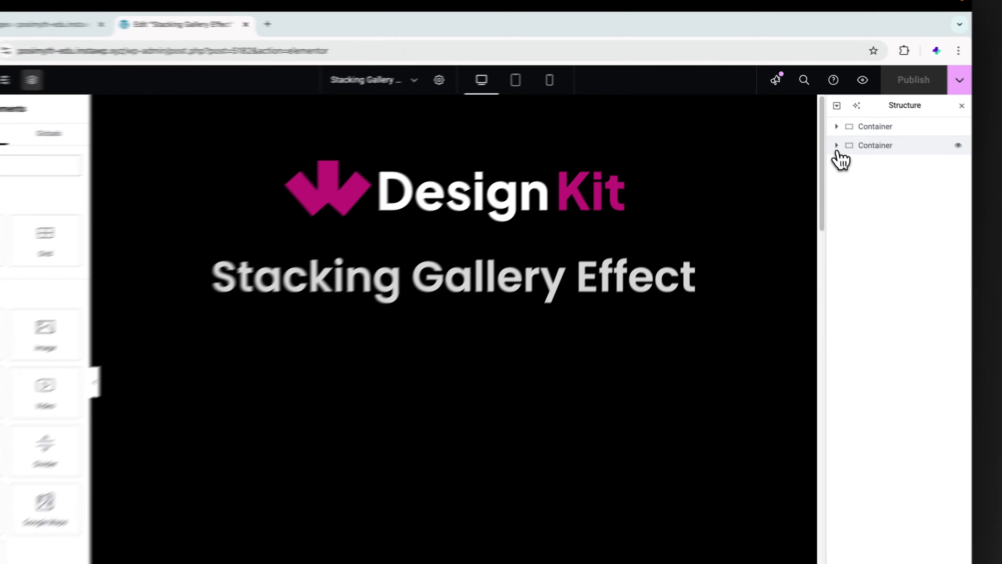
# - Expand the second container in the page structure and select its Stacking Gallery Effect widget for editing
pyautogui.click(824, 129)
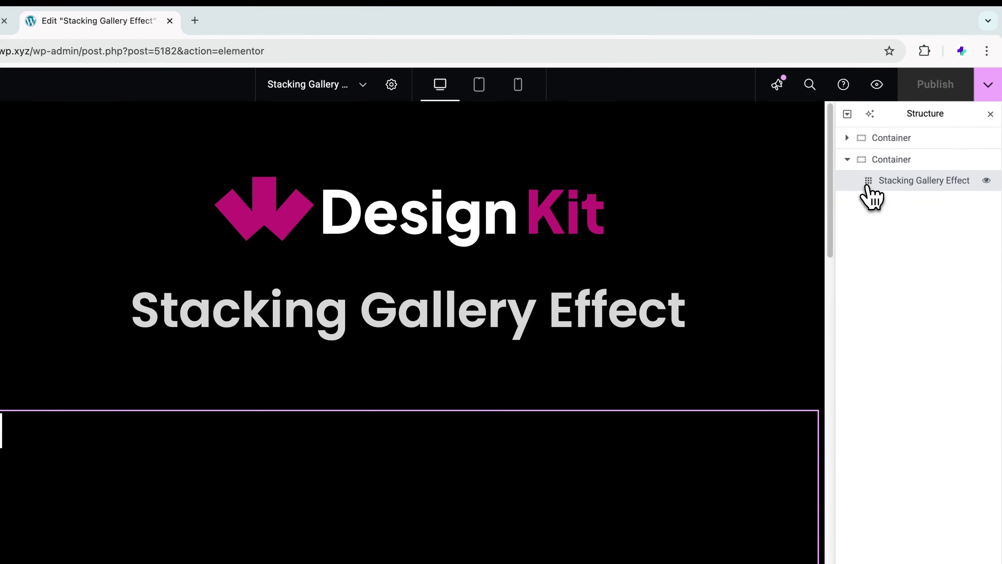
pyautogui.click(868, 181)
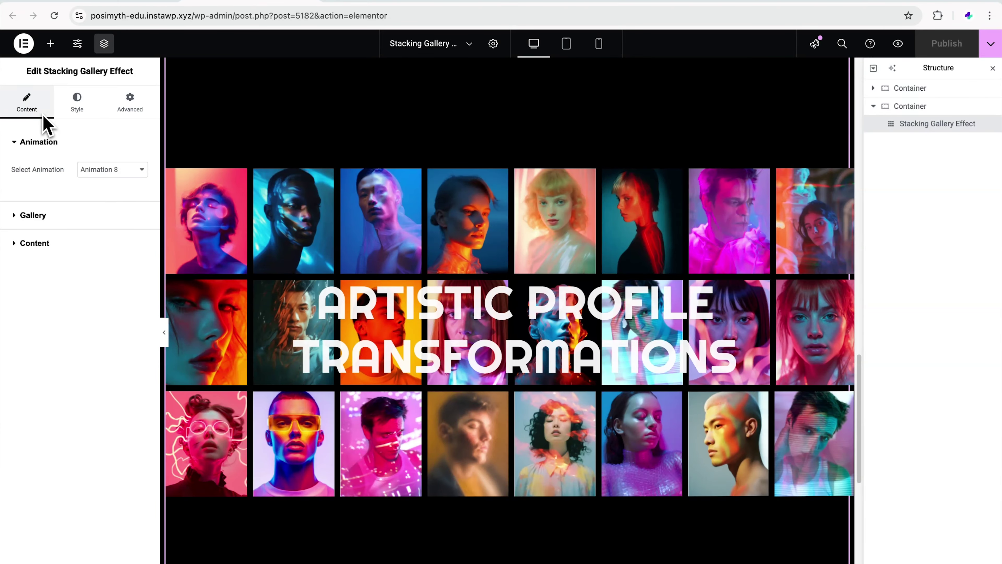
# - Set the Stacking Gallery Effect widget's animation to Animation 6 and preview its scroll effect on the page
pyautogui.click(118, 173)
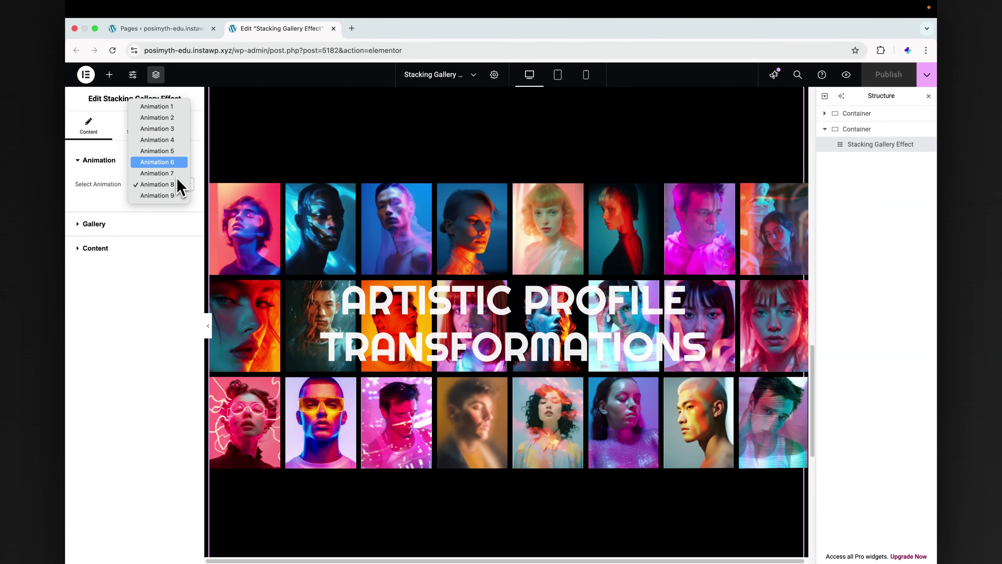
pyautogui.click(105, 144)
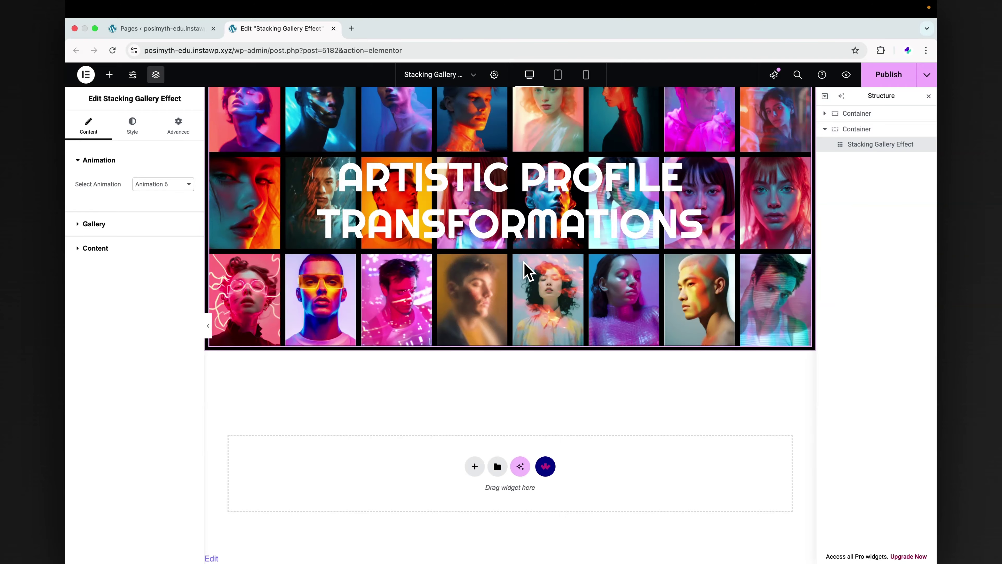
pyautogui.scroll(-5, 528, 262)
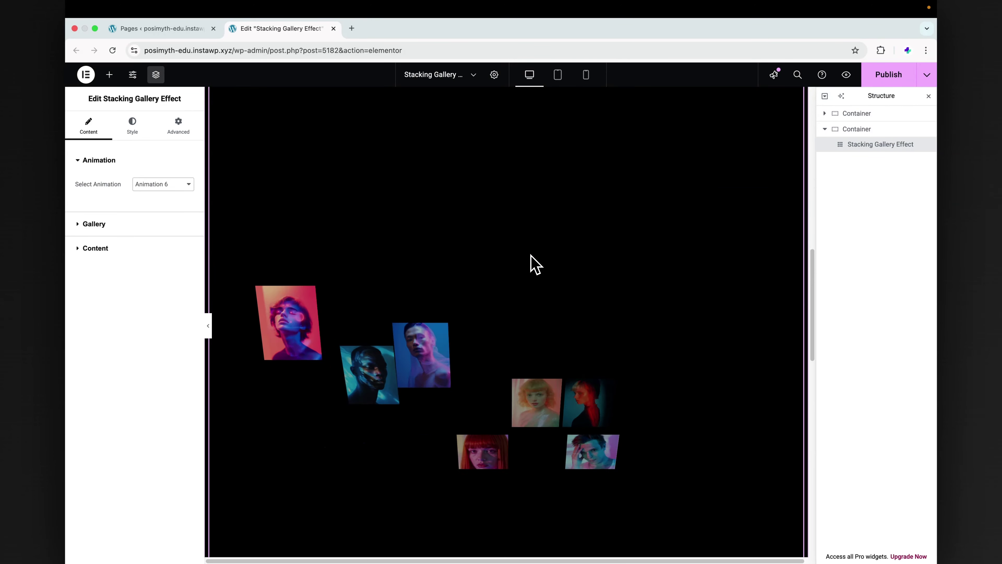
pyautogui.scroll(10, 535, 263)
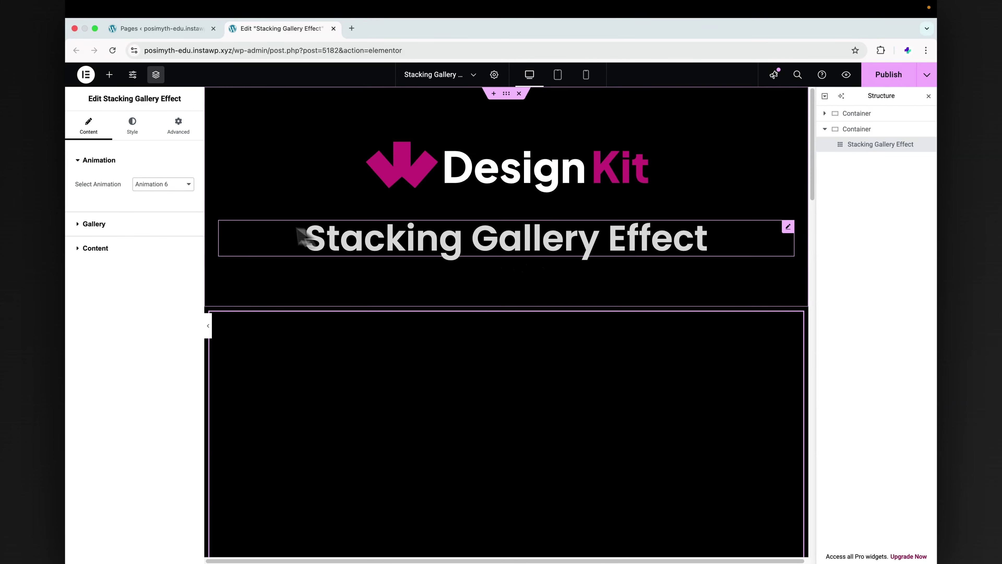
# - Set the gallery widget's animation to Animation 3 and preview its scroll effect on the page
pyautogui.click(165, 184)
pyautogui.click(178, 149)
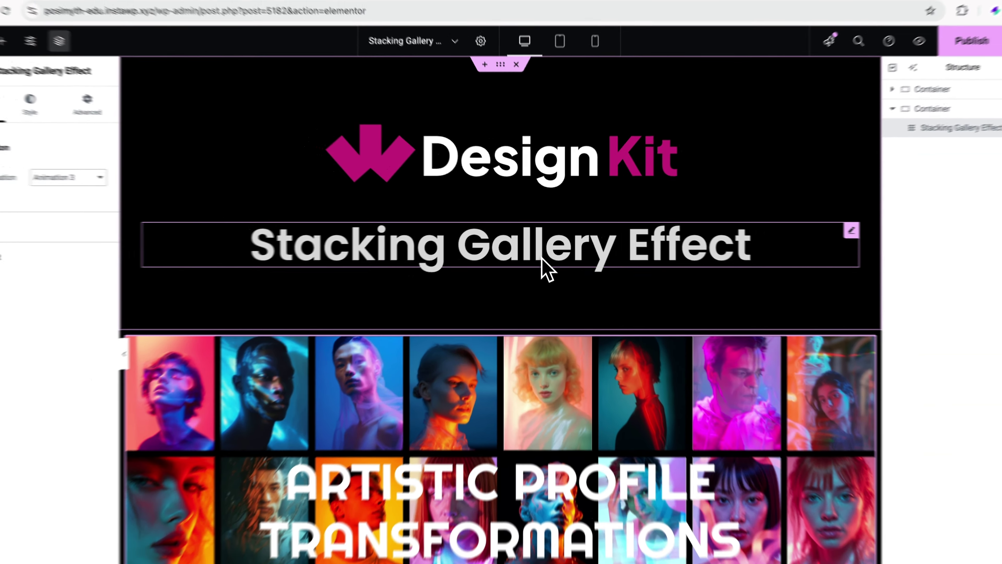
pyautogui.scroll(-5, 542, 260)
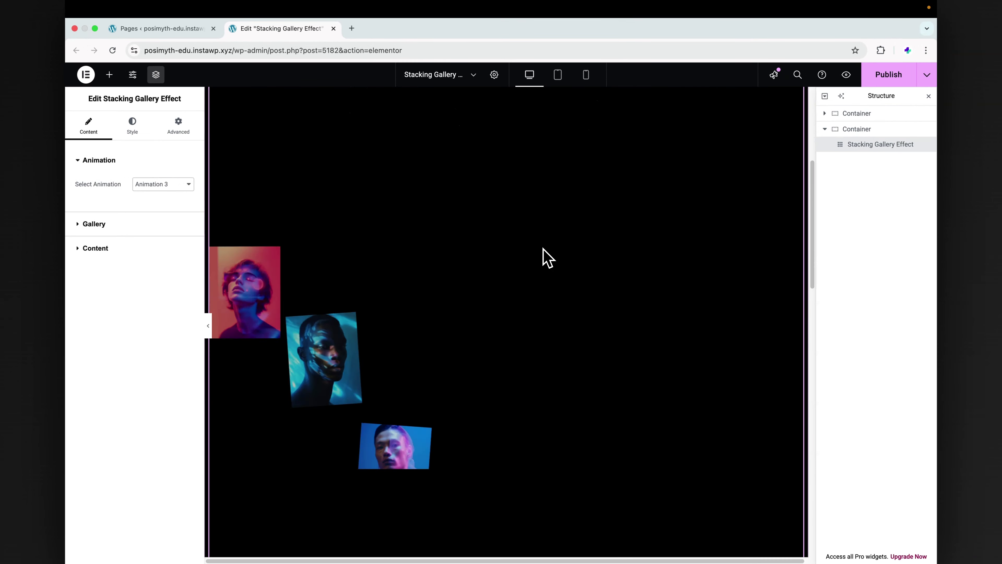
pyautogui.scroll(-10, 544, 255)
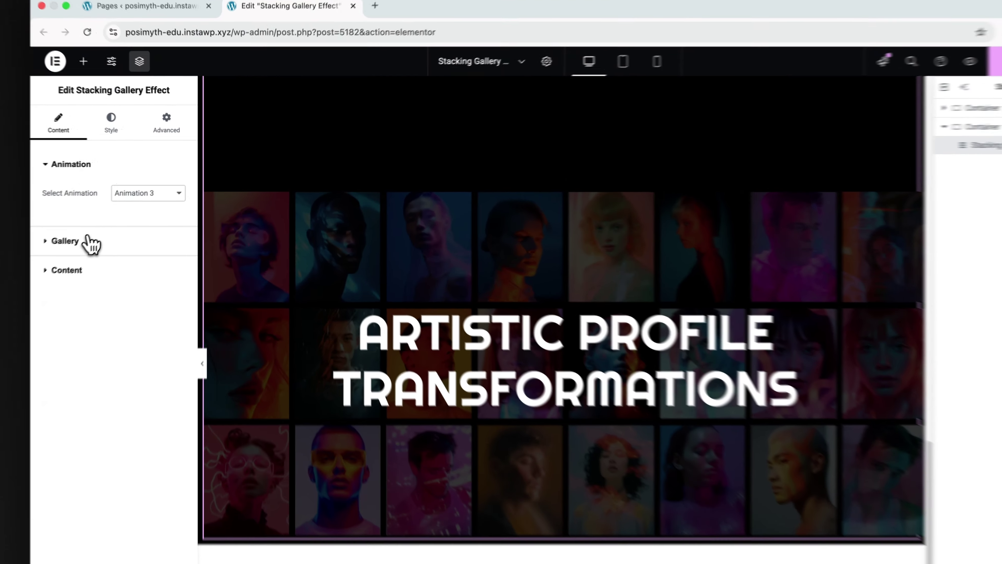
# - Open the widget's gallery settings and examine the individual items, their images and the column options
pyautogui.click(59, 217)
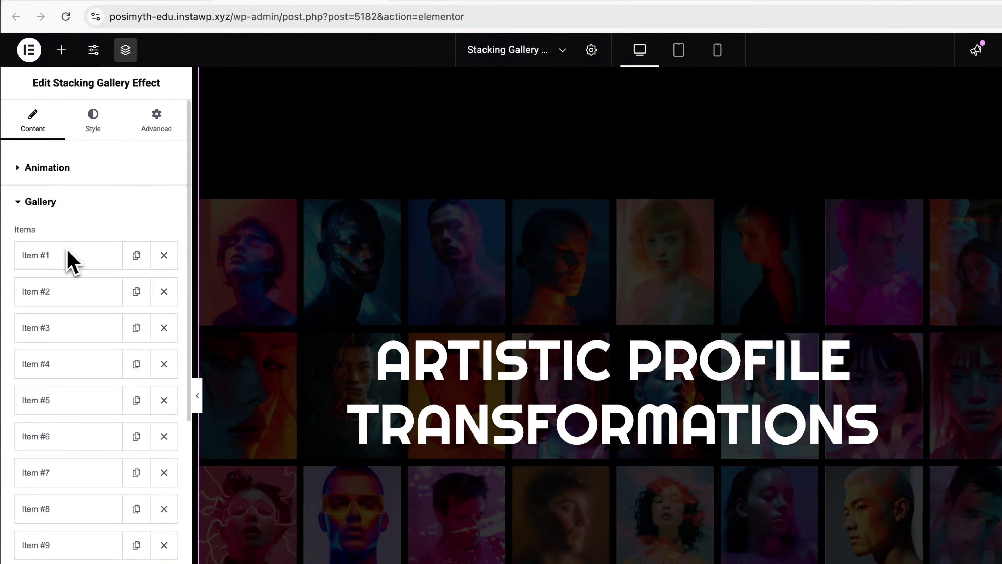
pyautogui.scroll(-5, 80, 242)
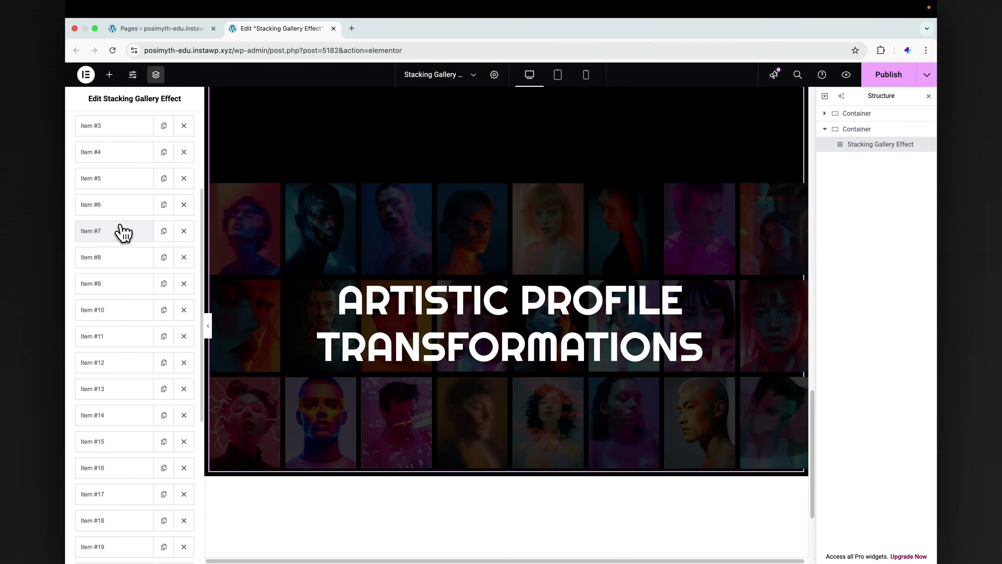
pyautogui.click(121, 228)
pyautogui.click(127, 181)
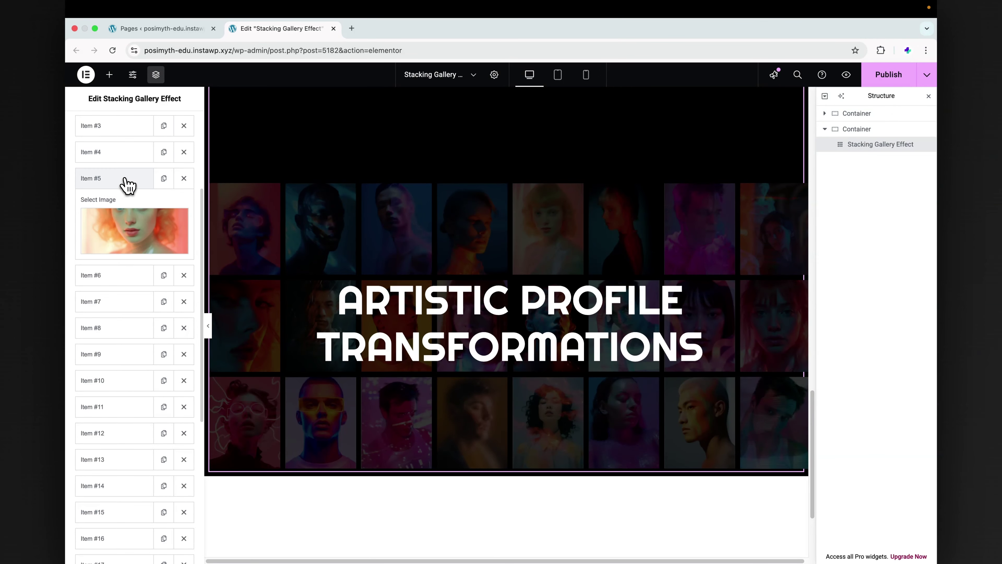
pyautogui.click(130, 132)
pyautogui.click(132, 138)
pyautogui.scroll(-7, 125, 276)
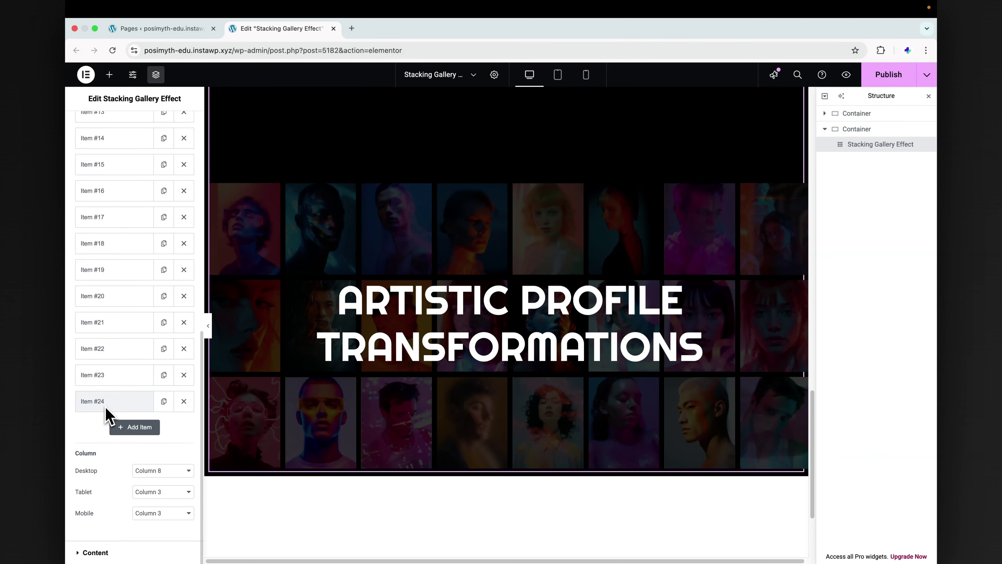
# - Try adding an extra gallery item and opening the media library for its image, and delete the added item
pyautogui.click(146, 426)
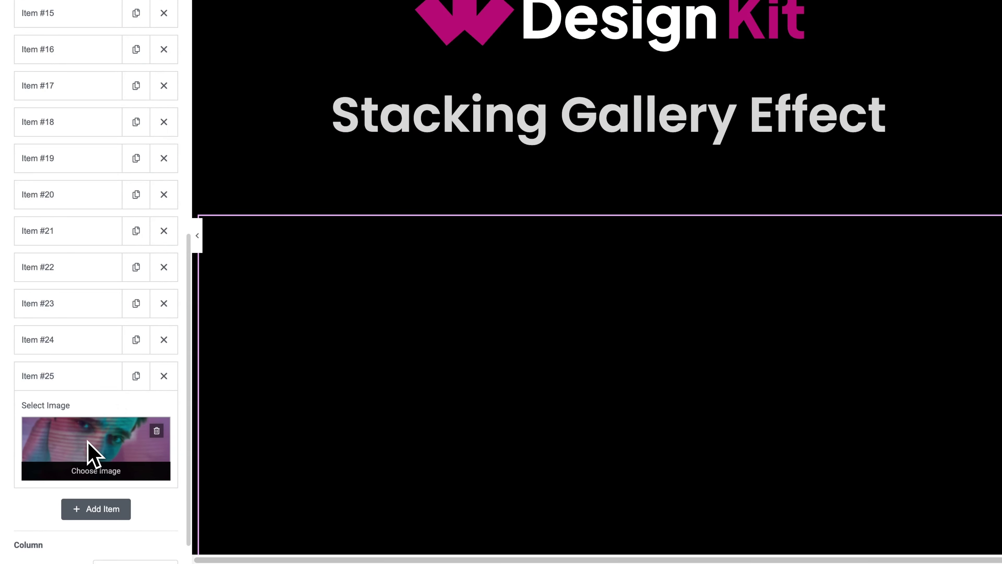
pyautogui.click(99, 377)
pyautogui.click(163, 375)
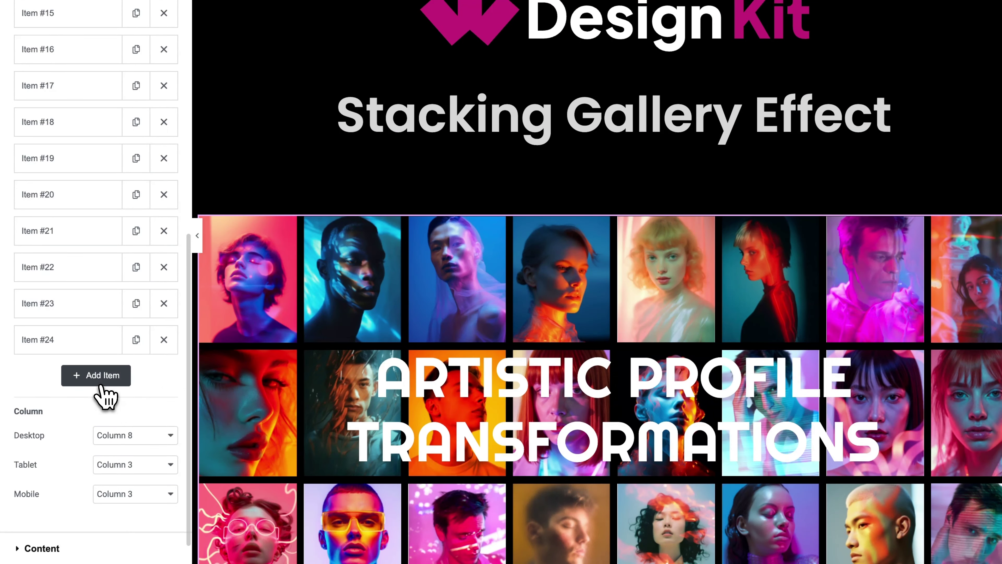
pyautogui.click(101, 385)
pyautogui.click(117, 323)
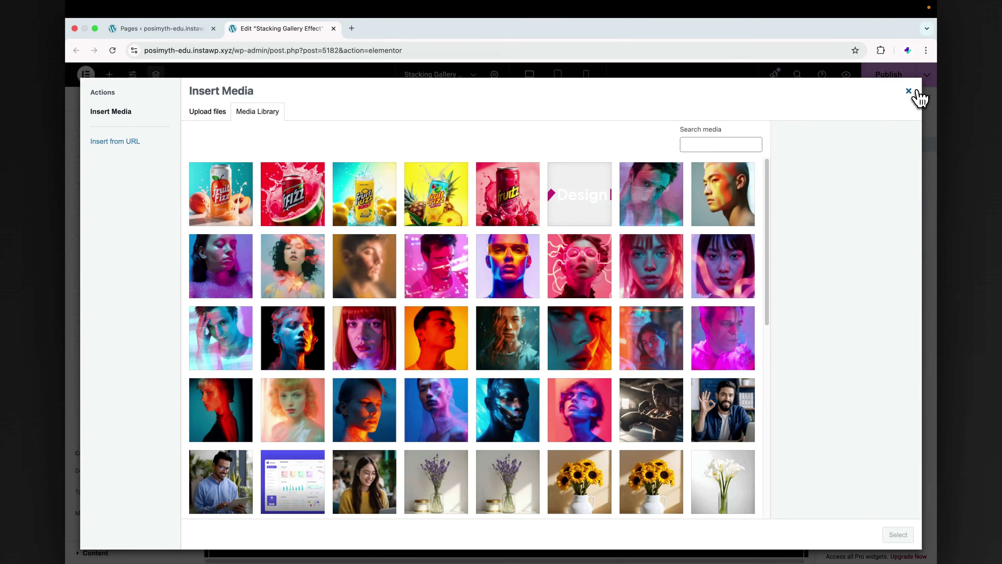
pyautogui.click(909, 91)
pyautogui.click(136, 338)
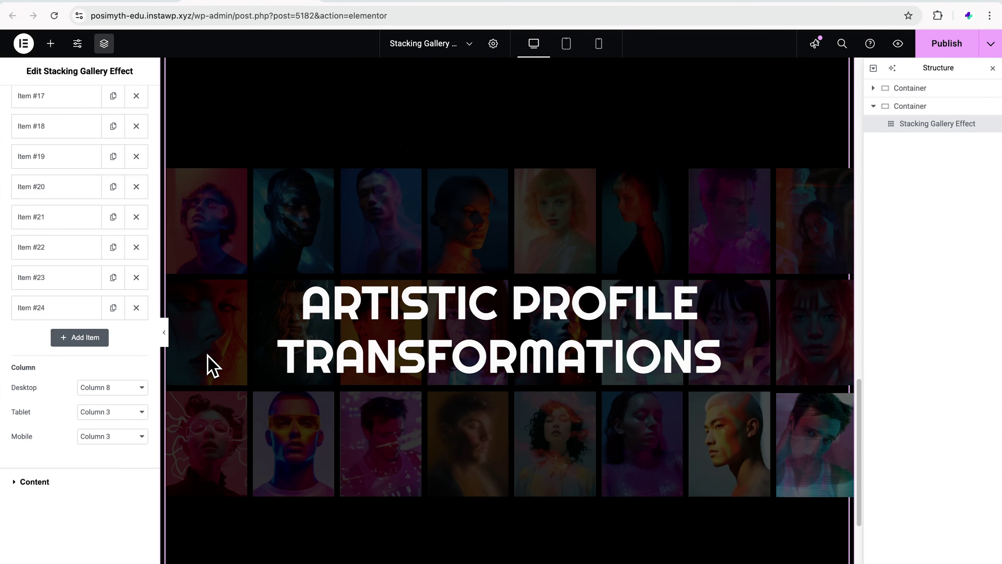
pyautogui.scroll(8, 208, 353)
pyautogui.scroll(-10, 208, 354)
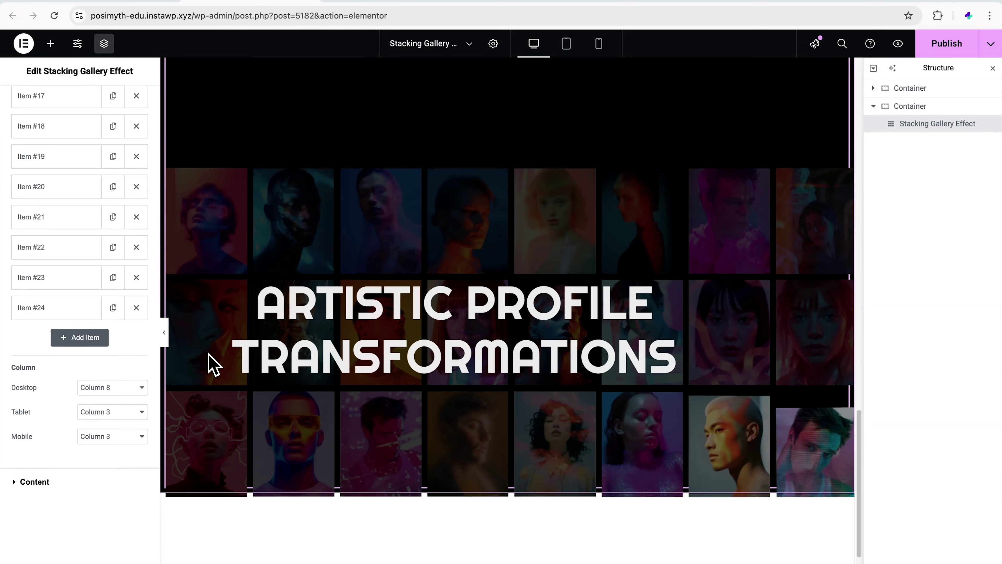
# - Set the gallery's desktop layout to 7 columns and preview the scroll effect on the page
pyautogui.scroll(-2, 208, 354)
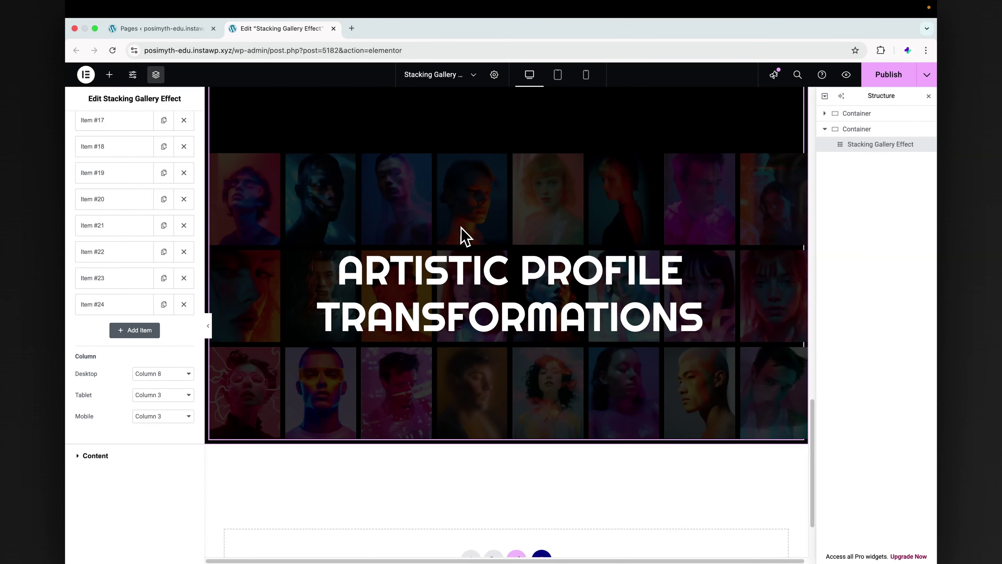
pyautogui.click(169, 373)
pyautogui.click(173, 363)
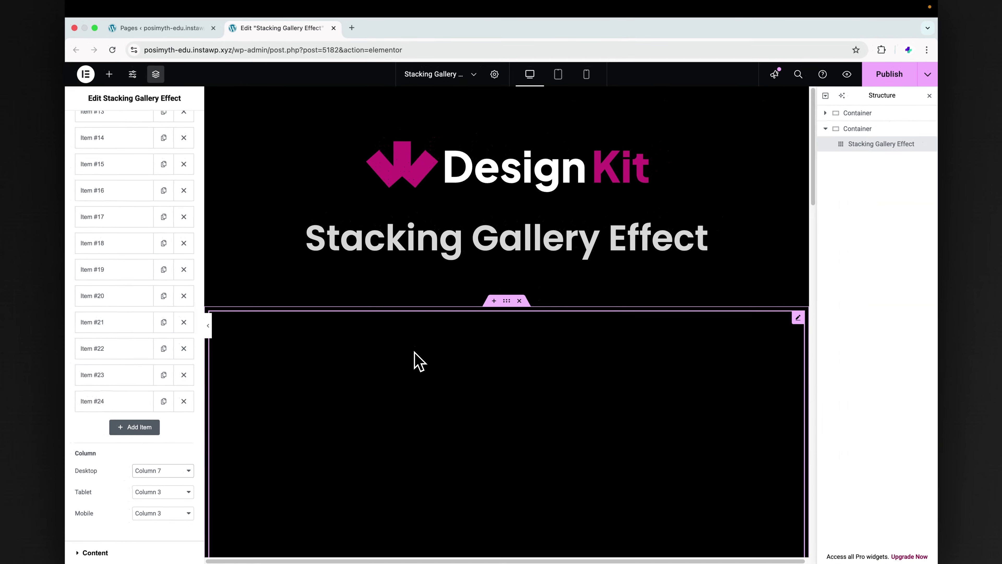
pyautogui.scroll(-5, 418, 362)
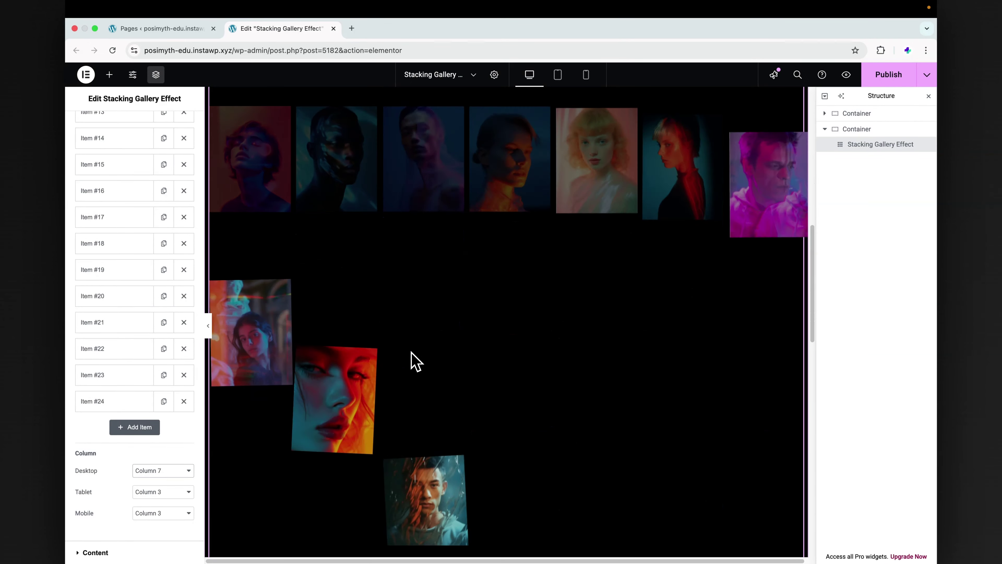
pyautogui.scroll(-10, 415, 361)
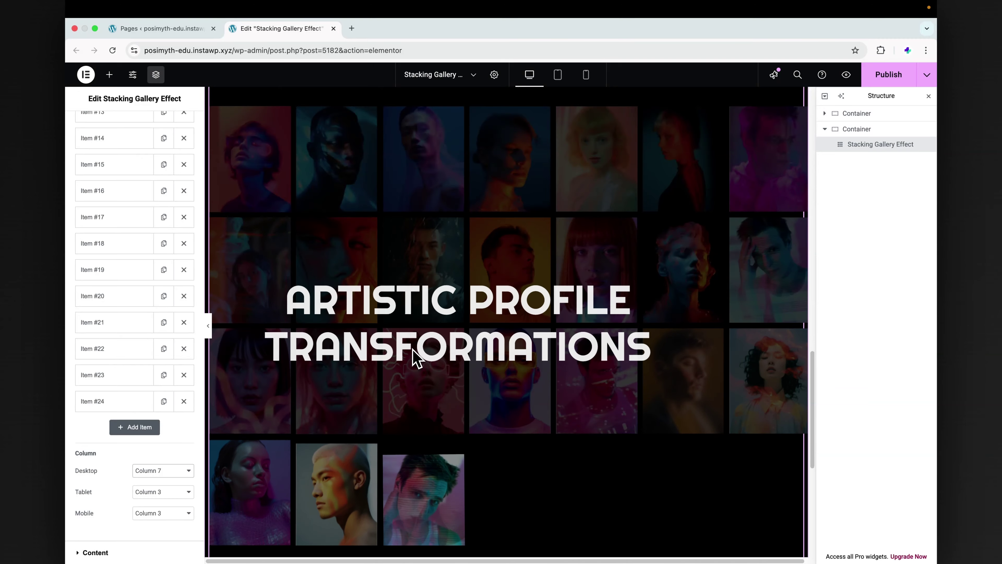
pyautogui.scroll(-5, 414, 357)
# - Change the gallery's desktop layout to 4 columns and preview the stacked images
pyautogui.click(189, 470)
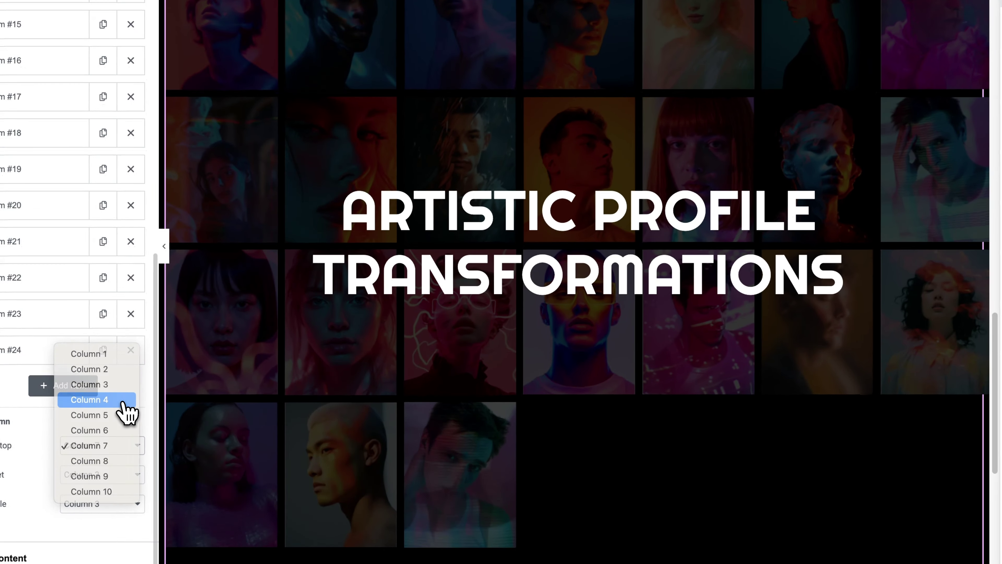
pyautogui.click(179, 436)
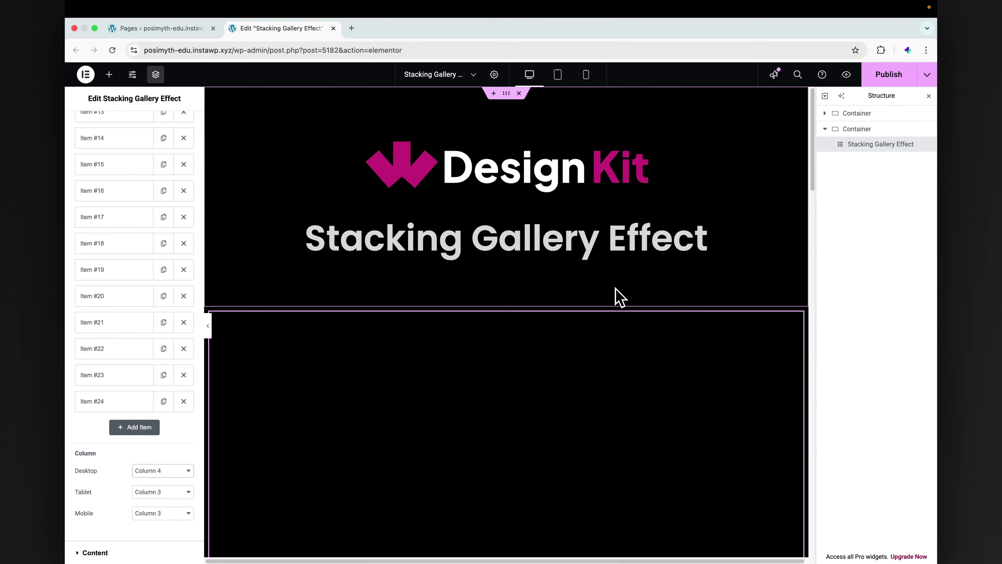
pyautogui.scroll(-5, 615, 290)
pyautogui.scroll(-10, 621, 297)
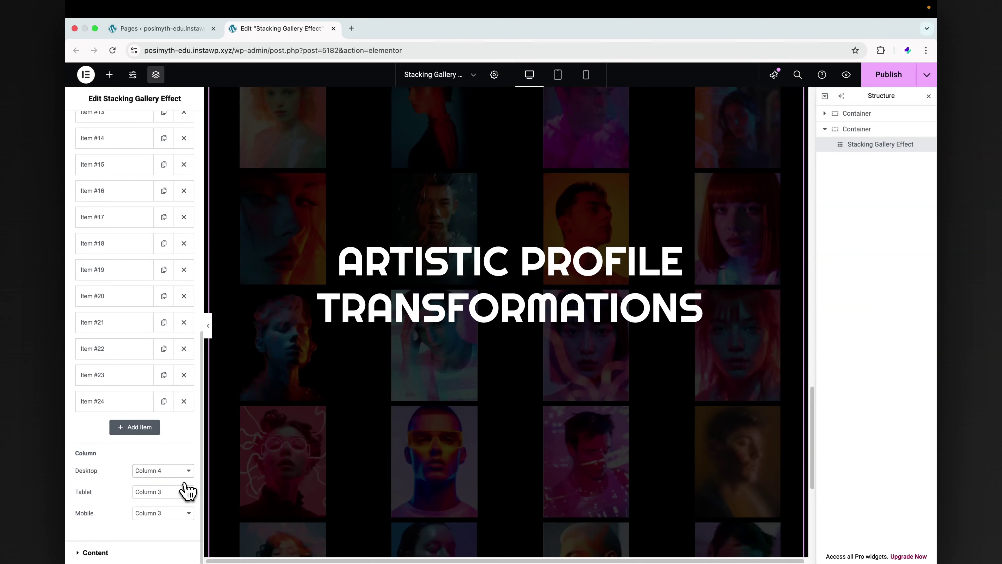
# - Examine the tablet column choices and preview the gallery in the tablet view
pyautogui.click(187, 492)
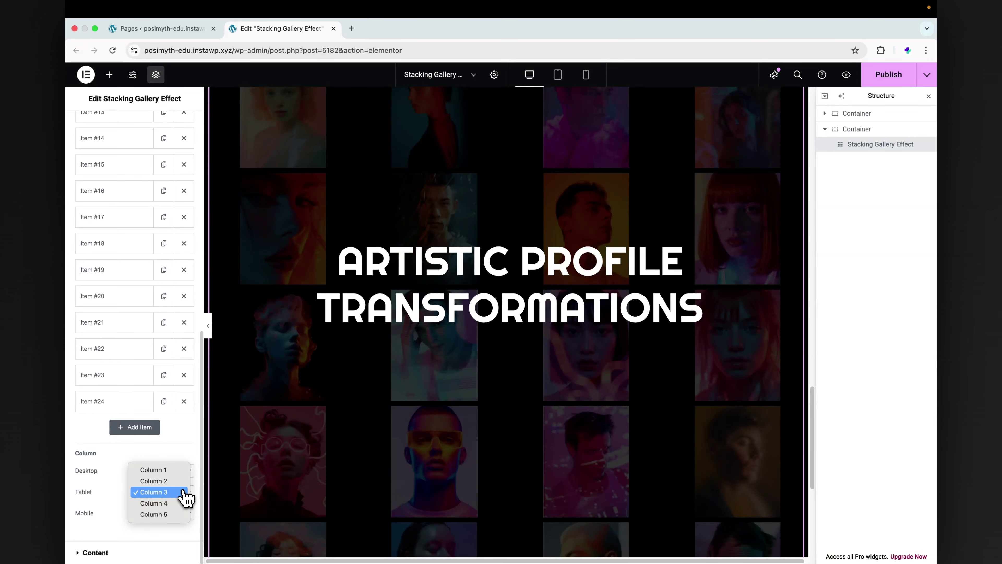
pyautogui.click(184, 492)
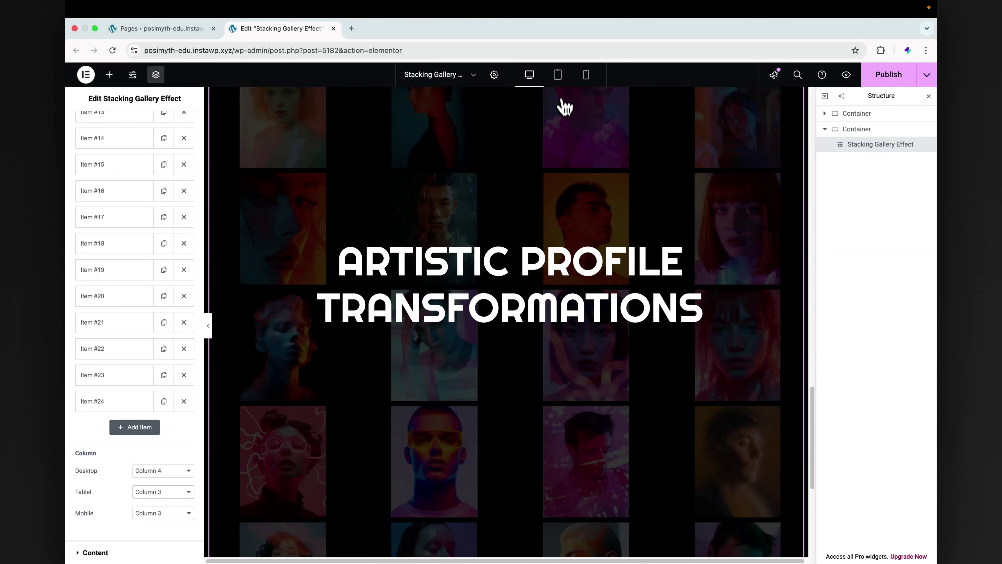
pyautogui.click(559, 81)
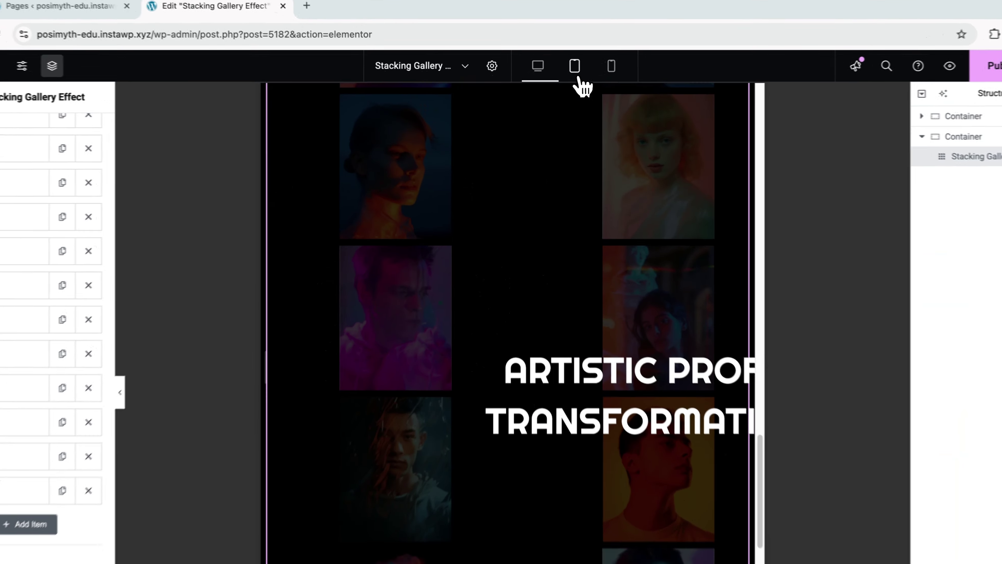
pyautogui.scroll(-20, 624, 349)
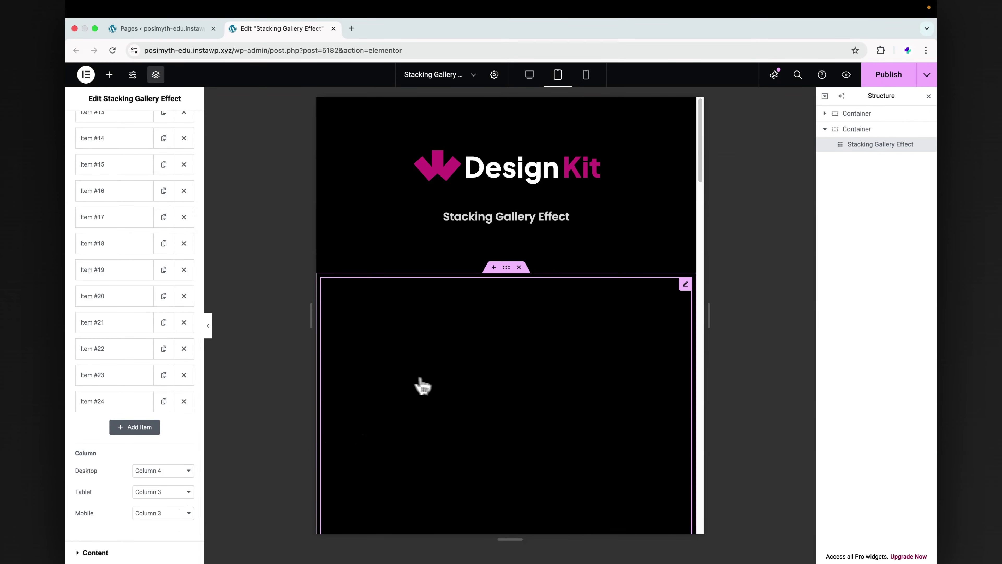
# - Set the gallery's mobile layout to 2 columns and preview its scroll effect in the mobile view
pyautogui.click(196, 511)
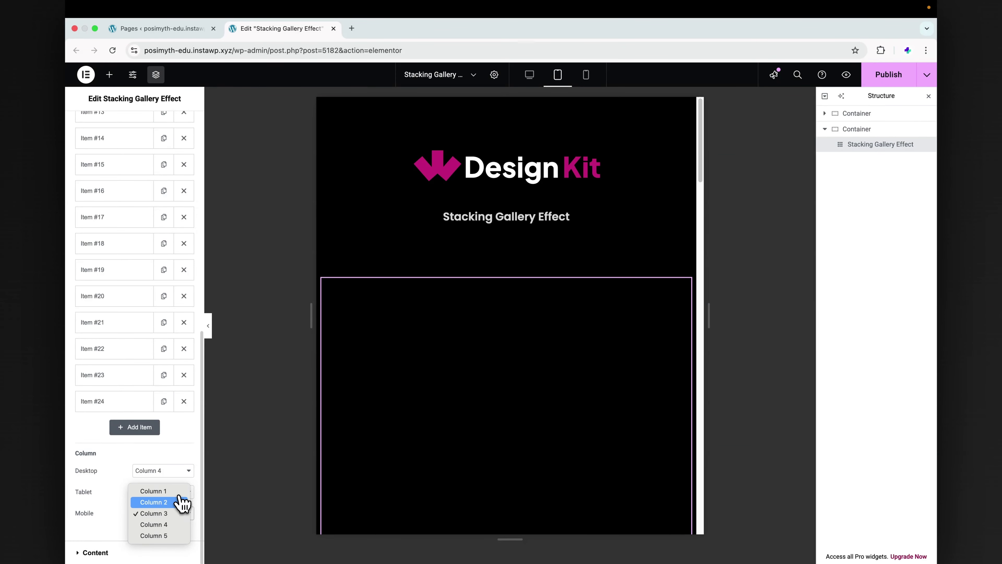
pyautogui.click(191, 502)
pyautogui.click(586, 74)
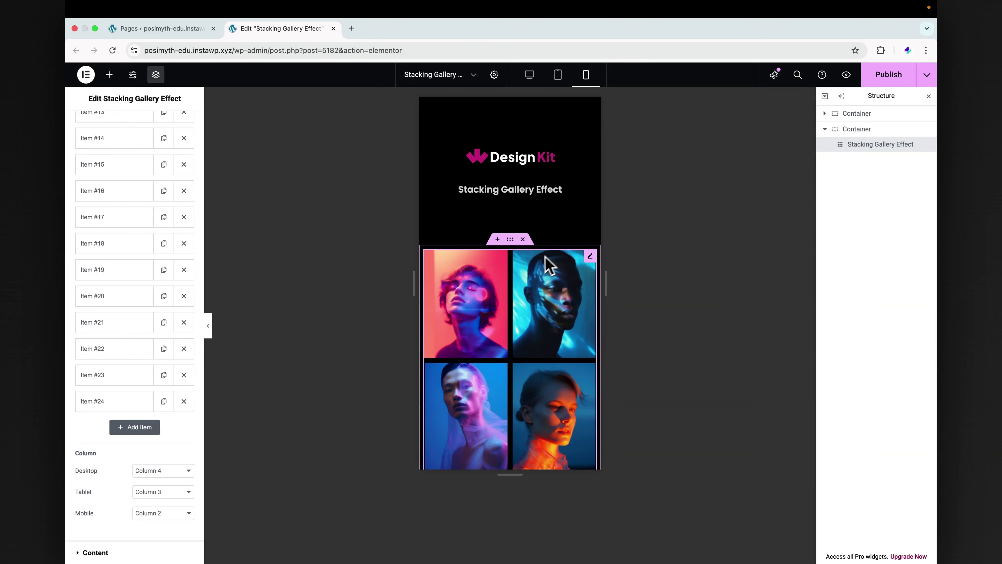
pyautogui.scroll(-10, 538, 249)
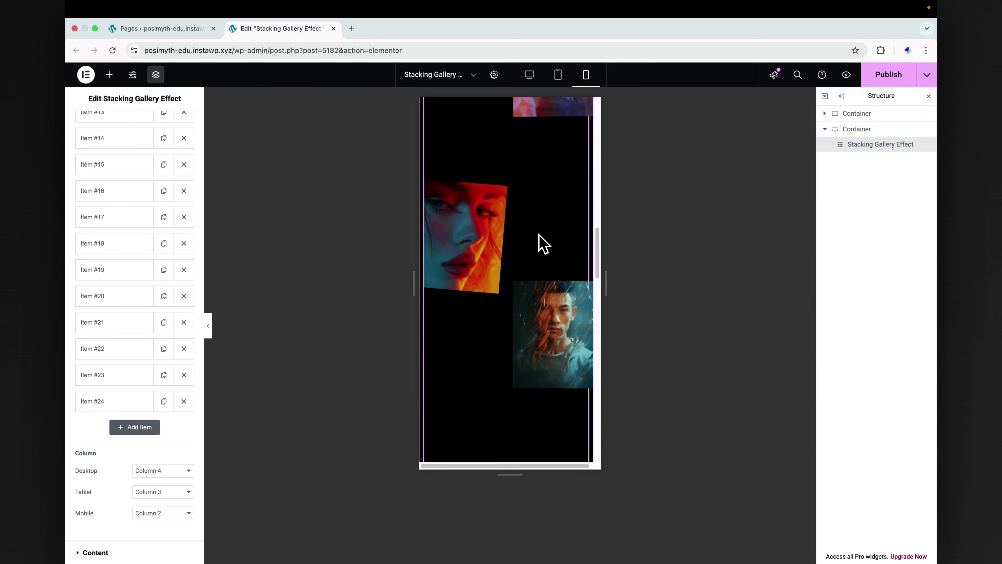
pyautogui.scroll(10, 539, 249)
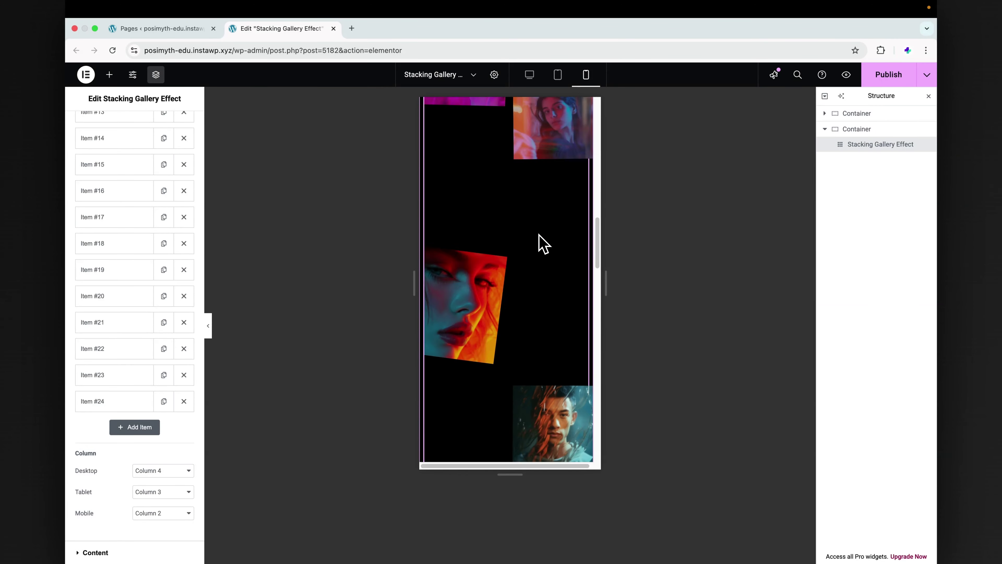
# - Return to the desktop view and set the gallery to 8 columns on desktop and 4 on tablet
pyautogui.click(530, 76)
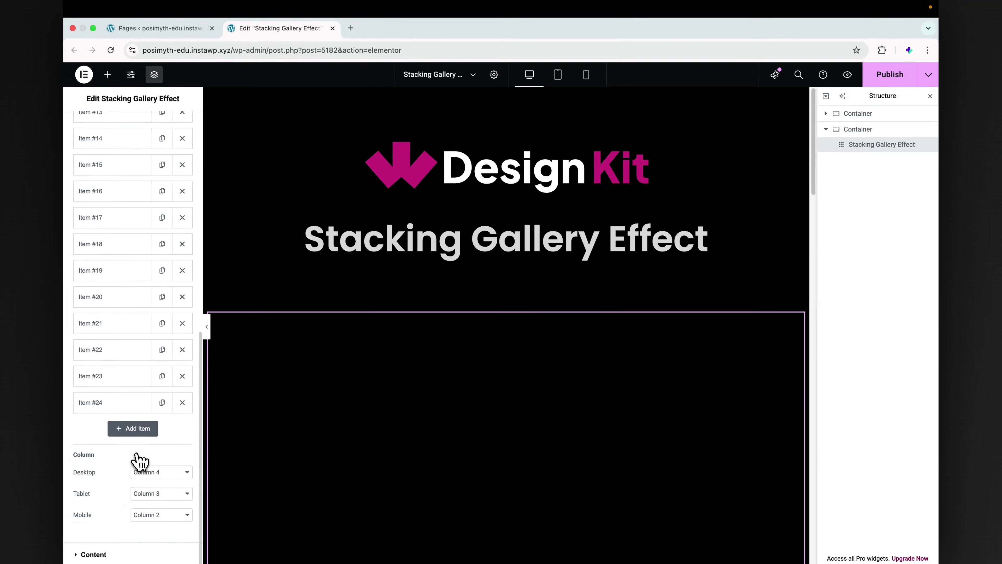
pyautogui.scroll(-10, 282, 459)
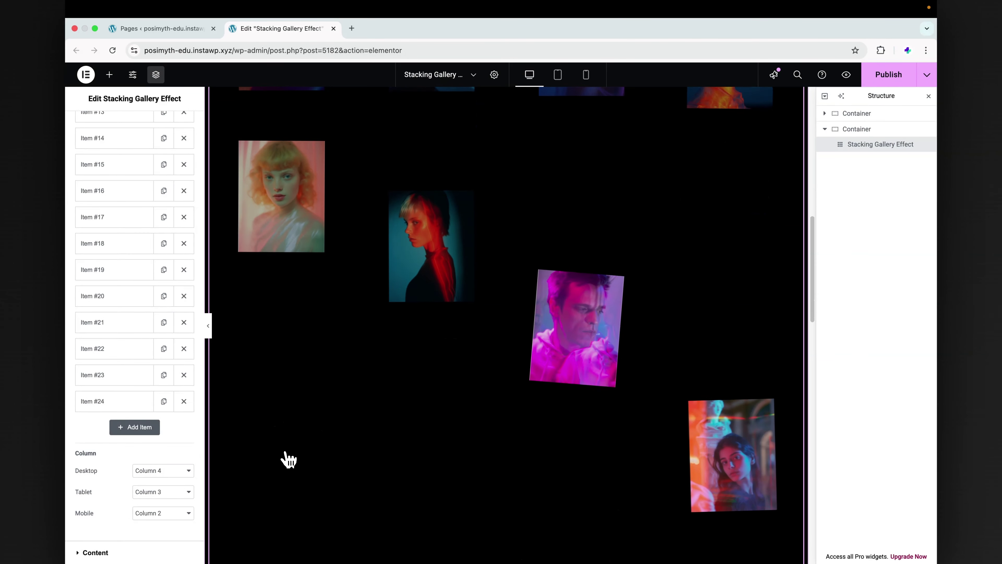
pyautogui.click(173, 470)
pyautogui.click(178, 513)
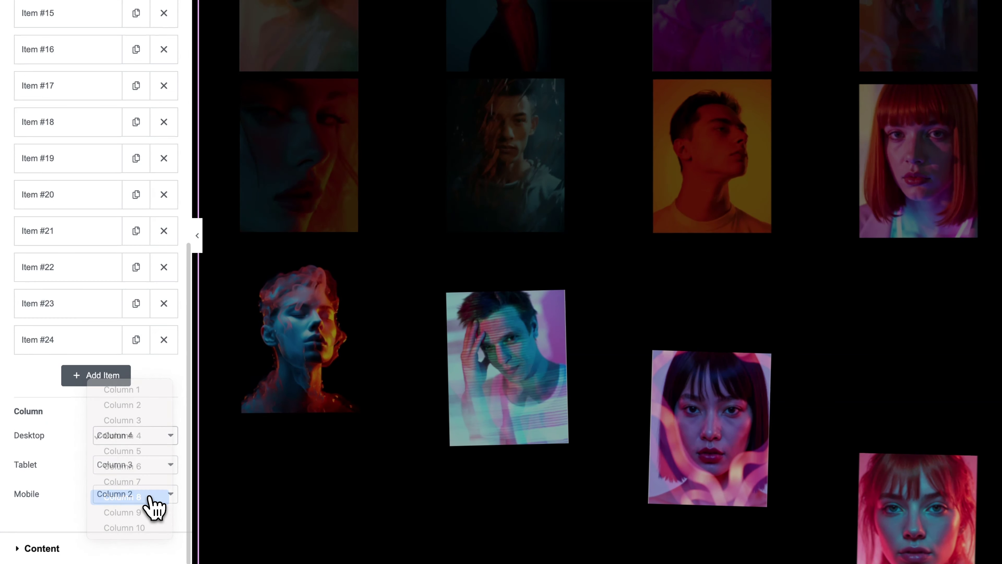
pyautogui.click(155, 466)
pyautogui.click(152, 479)
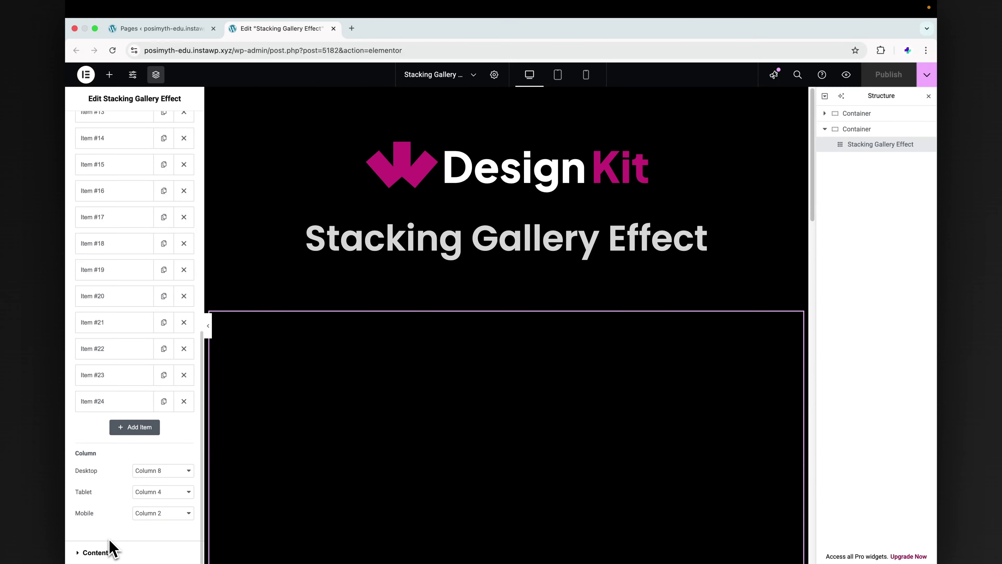
# - Open the widget's content settings and change the title text to Artistic Community
pyautogui.click(89, 552)
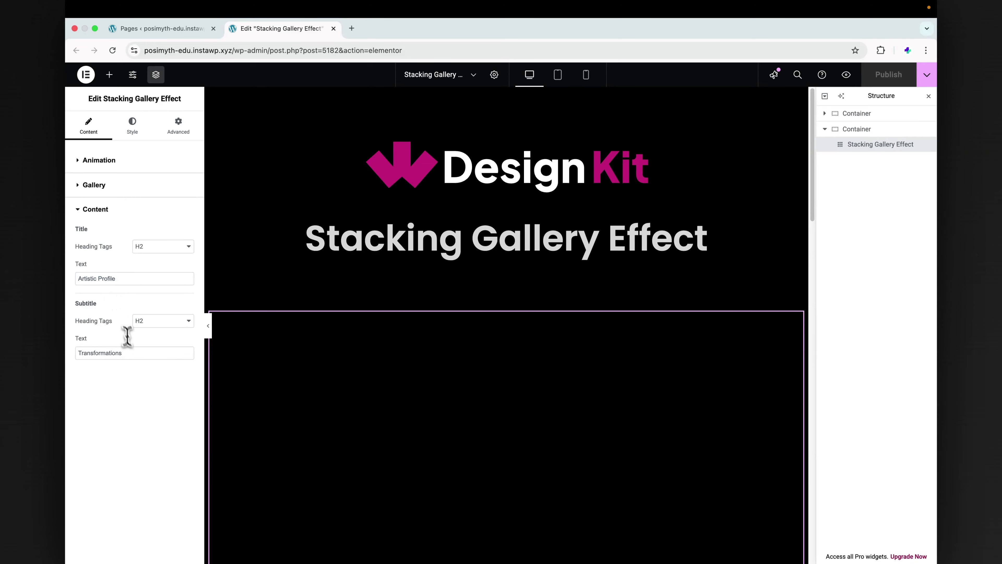
pyautogui.scroll(-6, 251, 320)
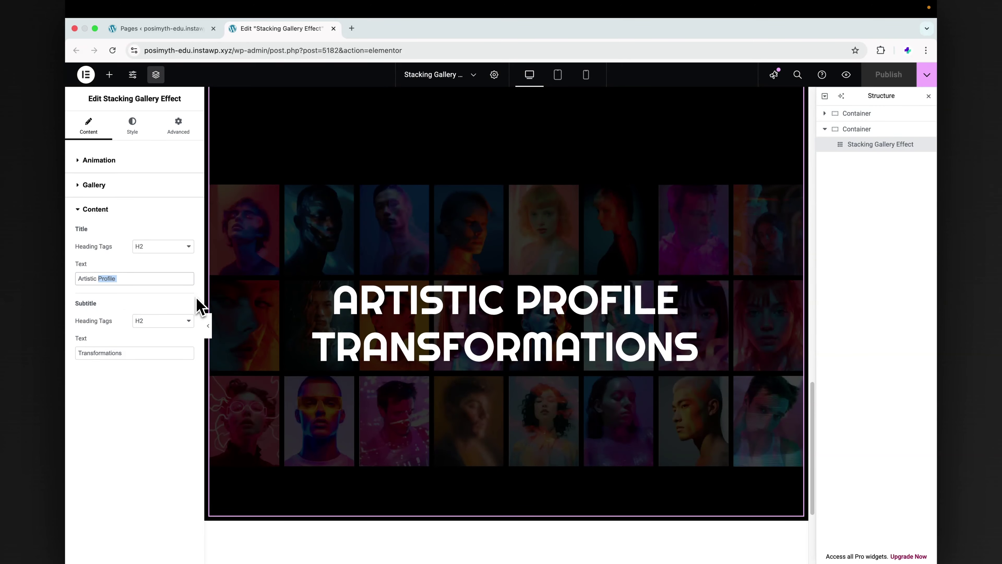
pyautogui.write('Community')
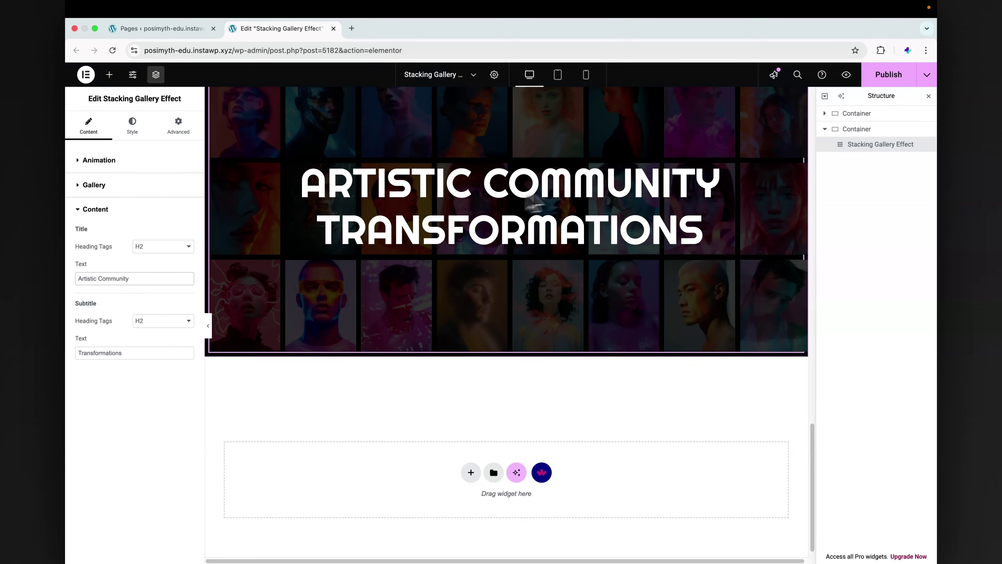
# - Set the gallery's title text back to Artistic Profile and check it on the page
pyautogui.doubleClick(114, 278)
pyautogui.write('Profile')
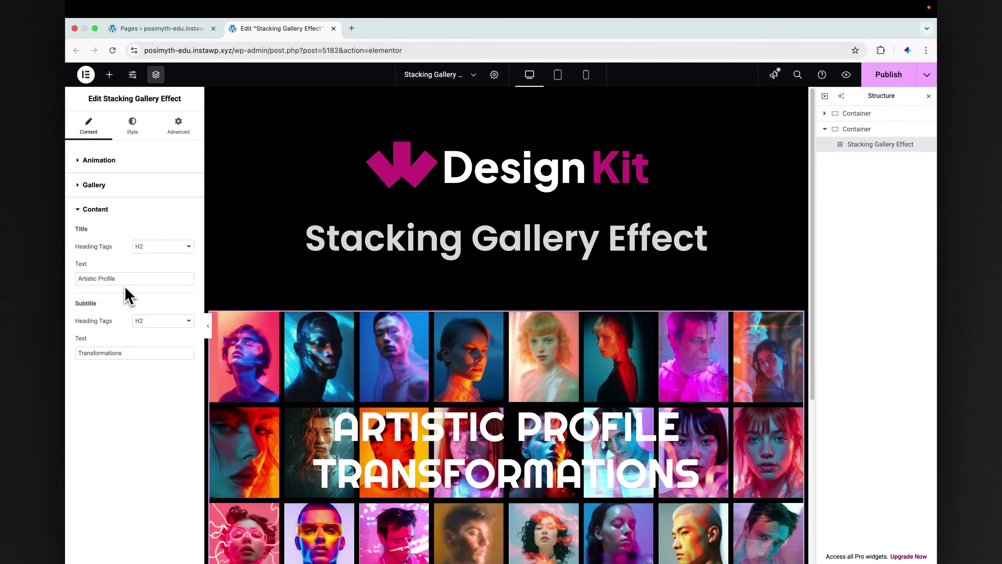
pyautogui.scroll(-20, 332, 320)
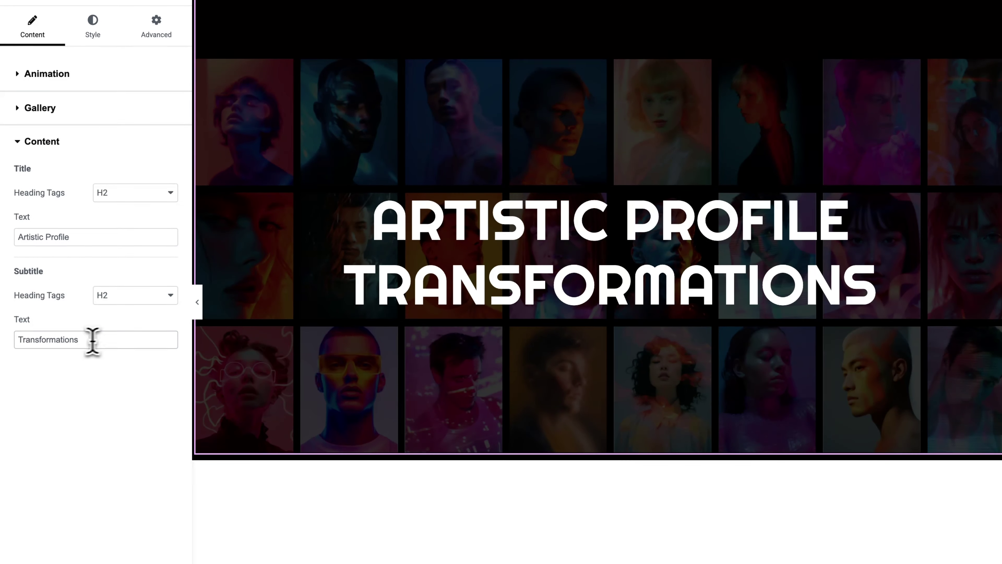
# - Change the gallery's subtitle text to New Look and preview it on the page
pyautogui.doubleClick(121, 353)
pyautogui.write('New')
pyautogui.write(' Lo')
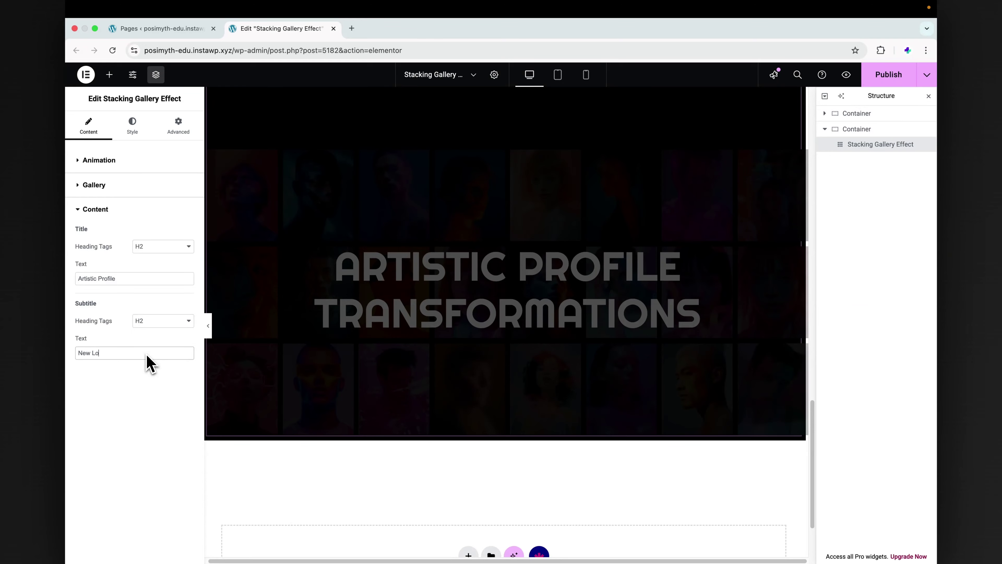
pyautogui.write('ok')
pyautogui.scroll(-15, 458, 373)
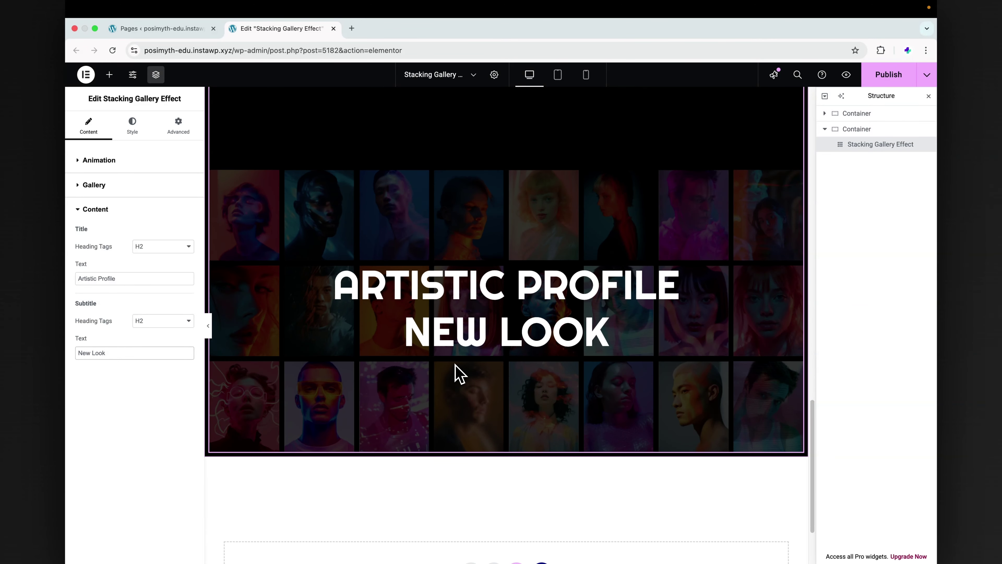
# - Undo the change to the gallery's subtitle text
pyautogui.press('super+z')
pyautogui.press('super+z')
pyautogui.press('super+z')
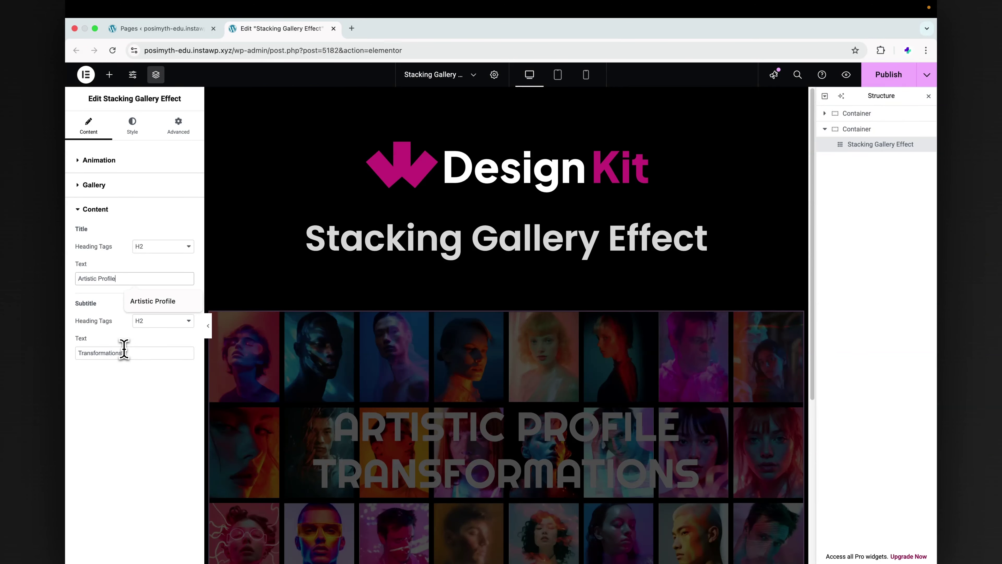
# - Set the title's heading tag to H4 and preview the title on the page
pyautogui.scroll(-15, 254, 371)
pyautogui.click(165, 246)
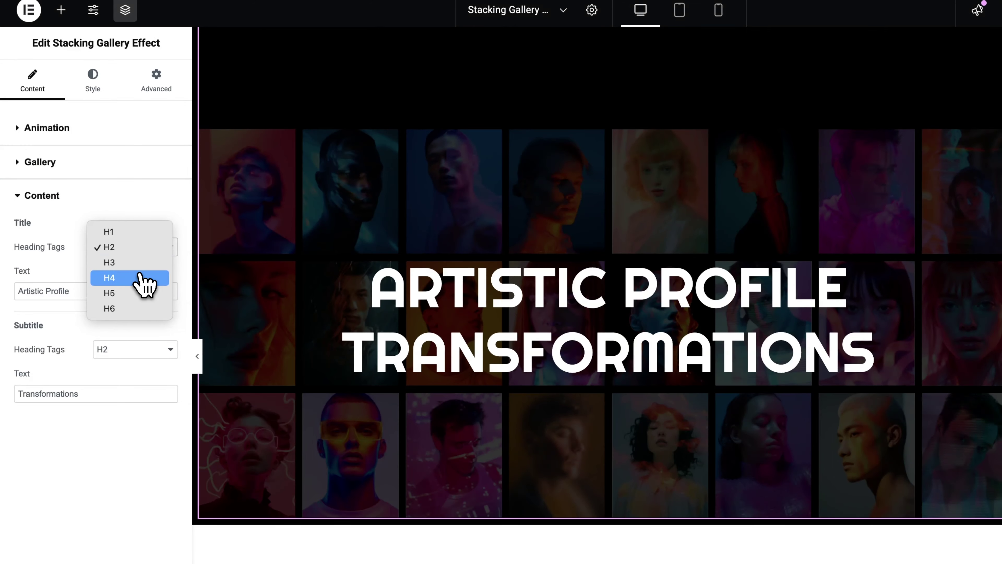
pyautogui.click(136, 278)
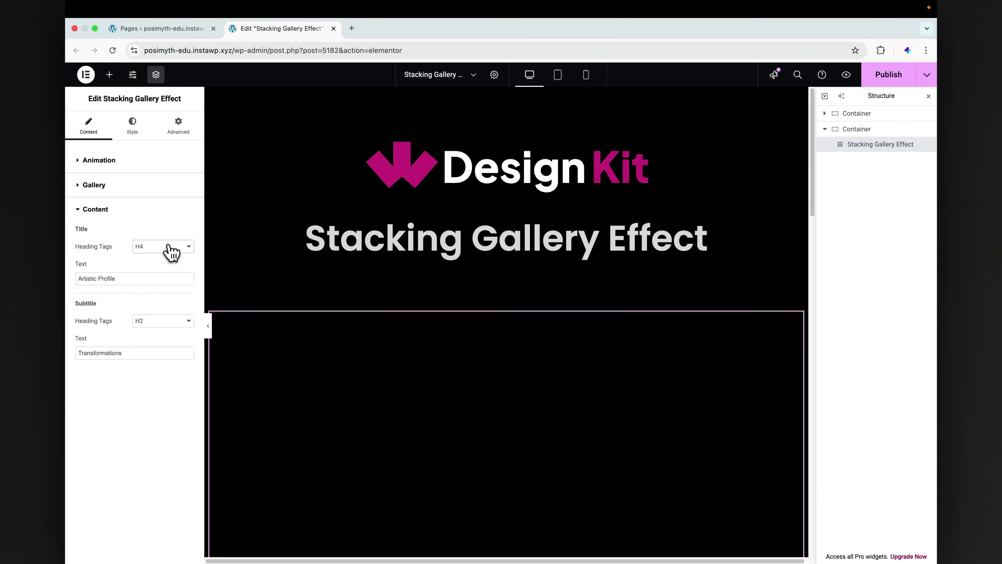
pyautogui.click(169, 251)
pyautogui.click(127, 266)
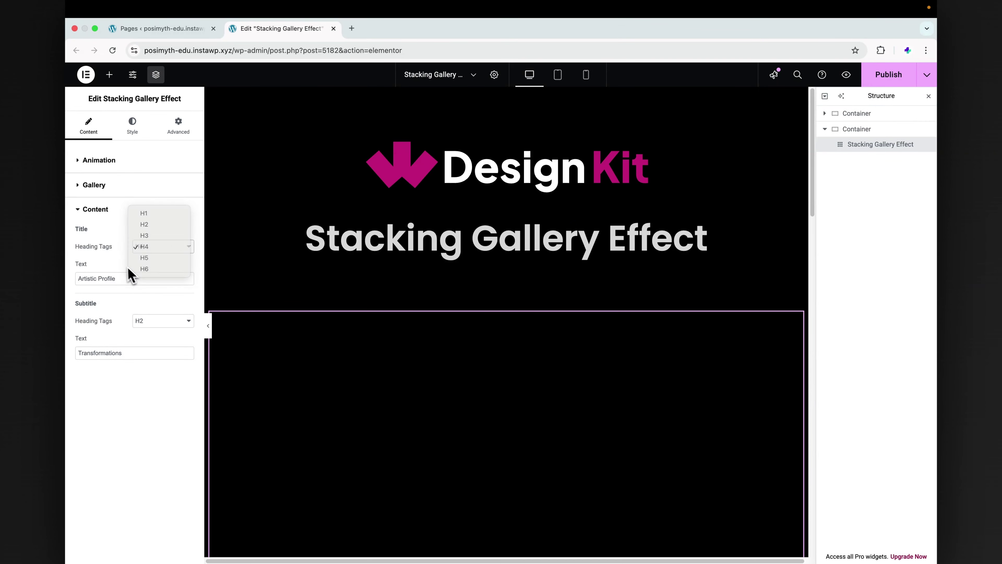
pyautogui.scroll(-10, 300, 257)
pyautogui.scroll(-5, 304, 267)
# - Open the browser's developer tools and inspect the Artistic Profile title's heading element
pyautogui.press('super+shift+c')
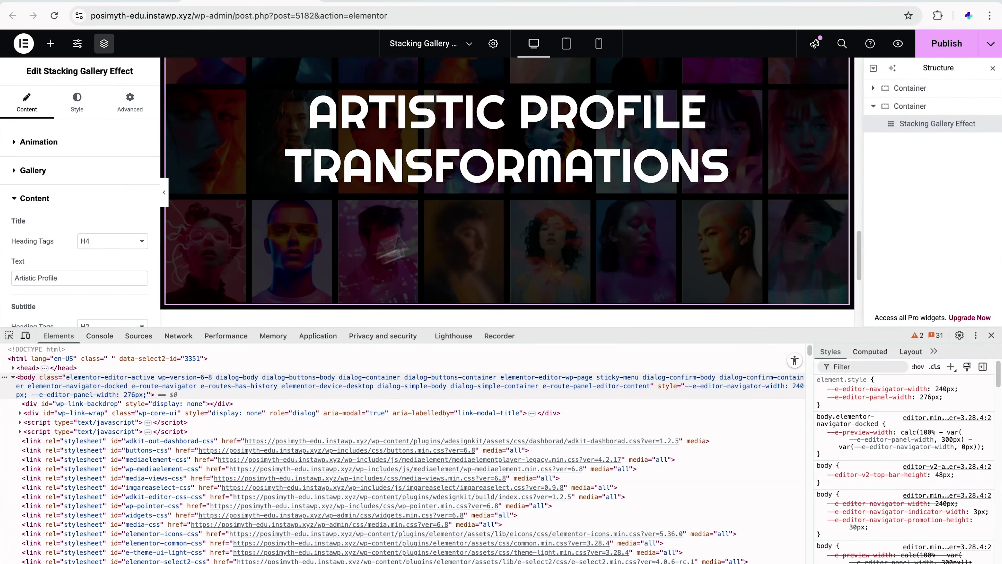
pyautogui.click(8, 336)
pyautogui.click(505, 112)
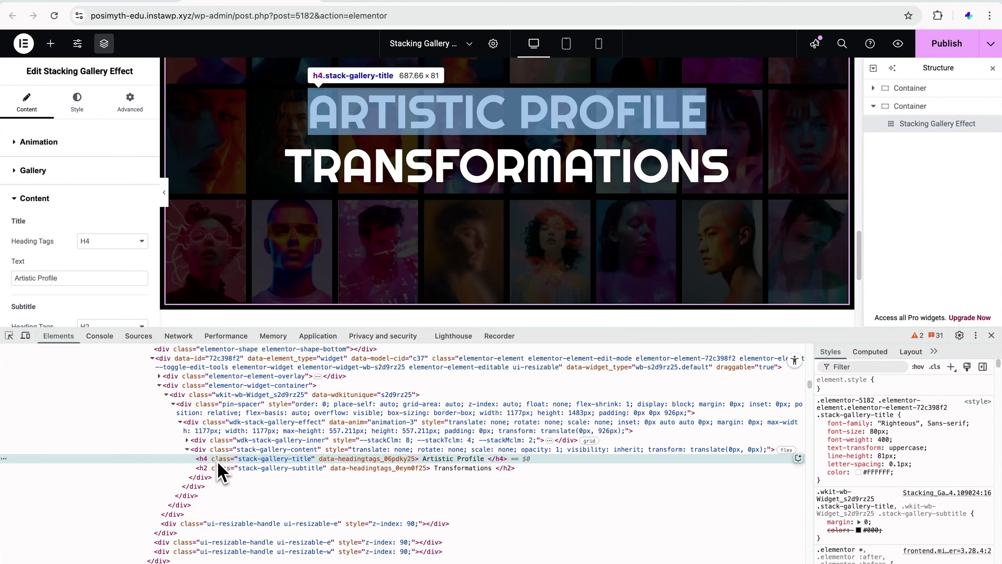
# - Set the title's heading tag back to H2 and bring the gallery text into view
pyautogui.click(134, 242)
pyautogui.click(119, 217)
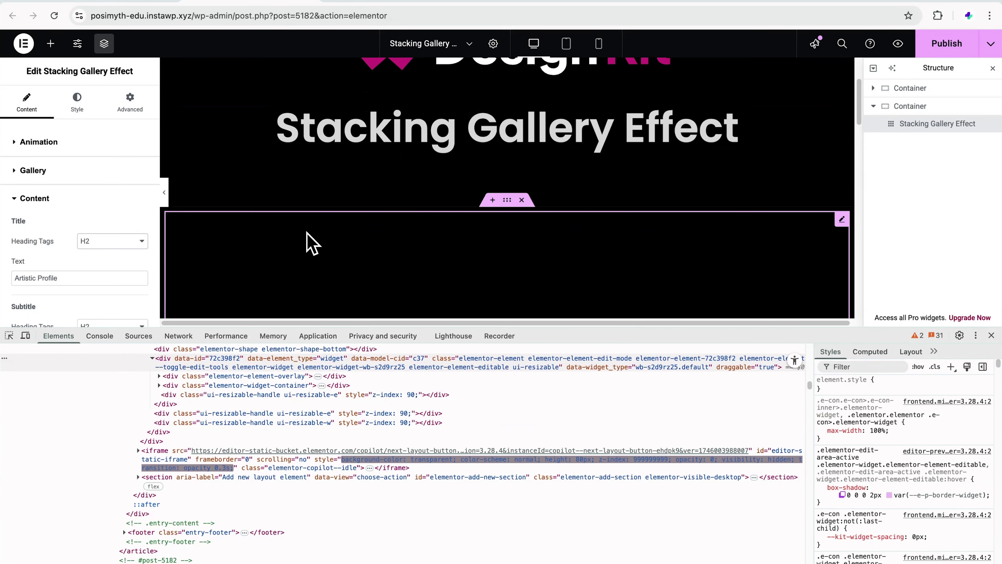
pyautogui.scroll(-15, 307, 232)
pyautogui.scroll(4, 307, 232)
# - Inspect the gallery title's heading element again and close the developer tools
pyautogui.click(8, 336)
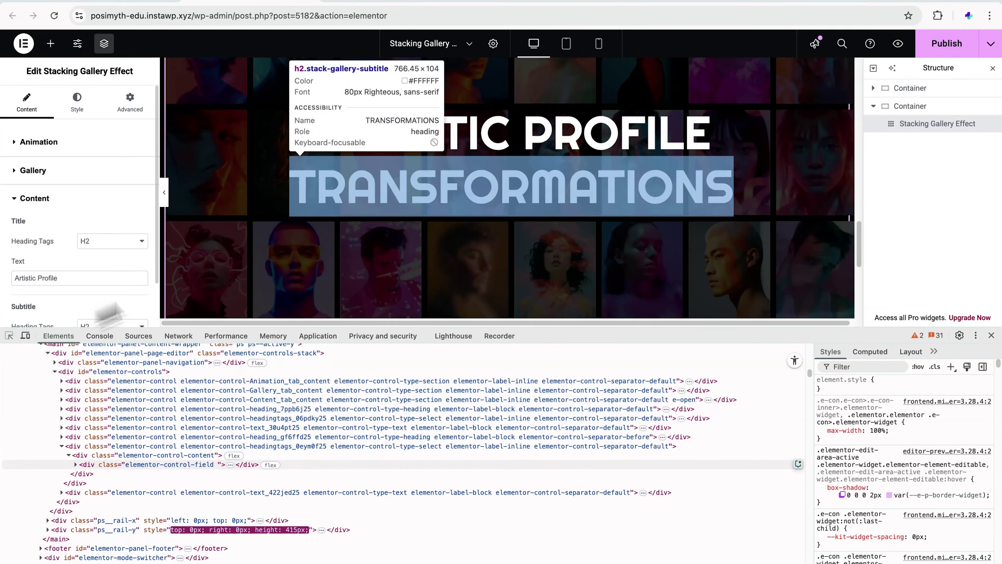
pyautogui.click(399, 138)
pyautogui.scroll(-3, 126, 287)
pyautogui.press('super+alt+i')
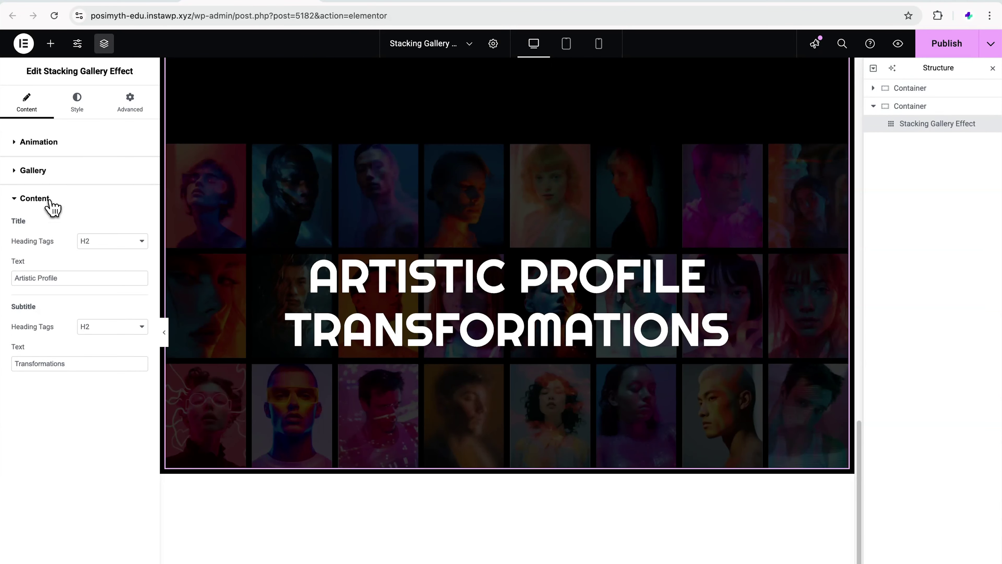
# - Collapse the Content section and open the title's typography settings in the widget's style options
pyautogui.click(48, 200)
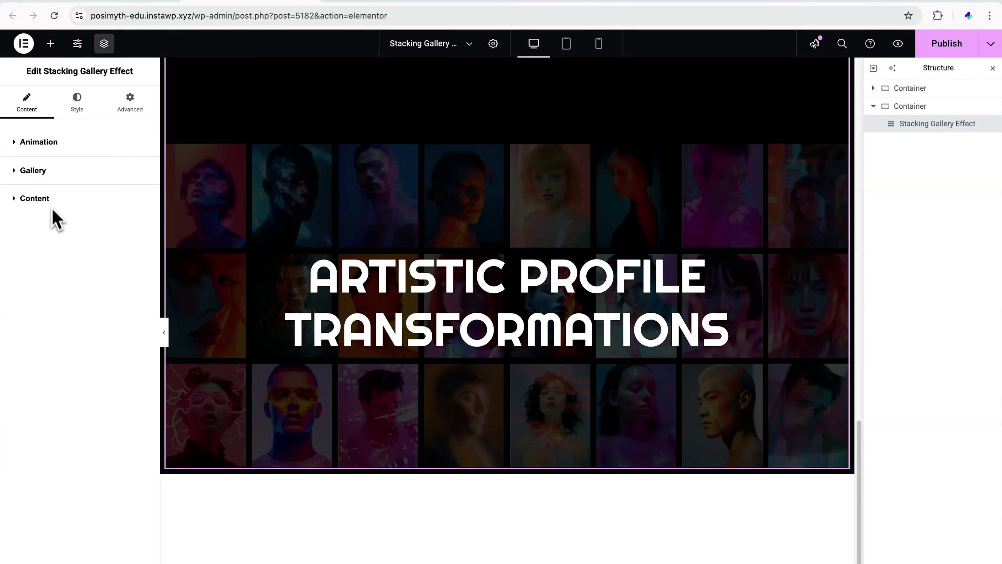
pyautogui.click(82, 112)
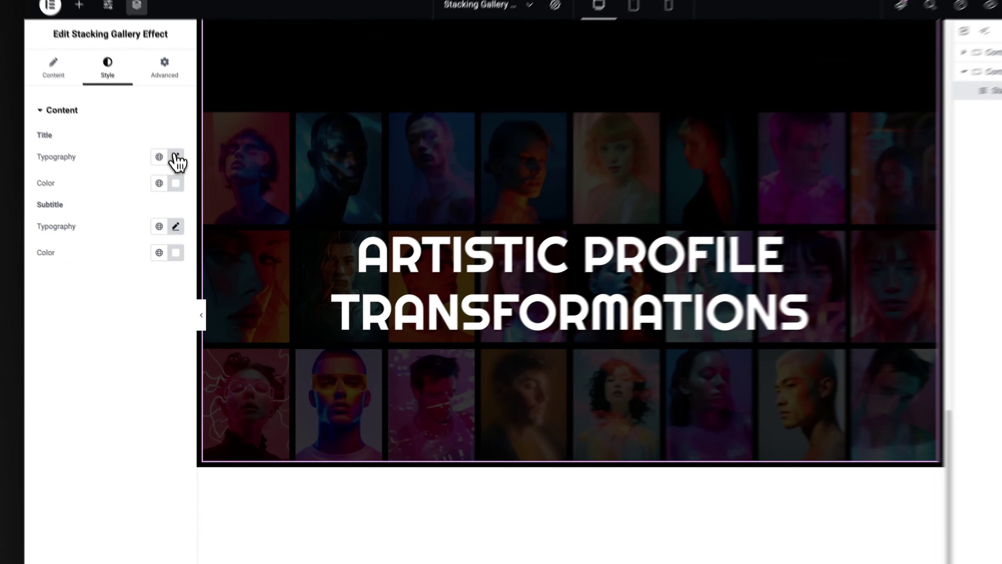
pyautogui.click(140, 185)
# - Try the Ribeye Marrow font family on the title and return it to Righteous
pyautogui.click(138, 202)
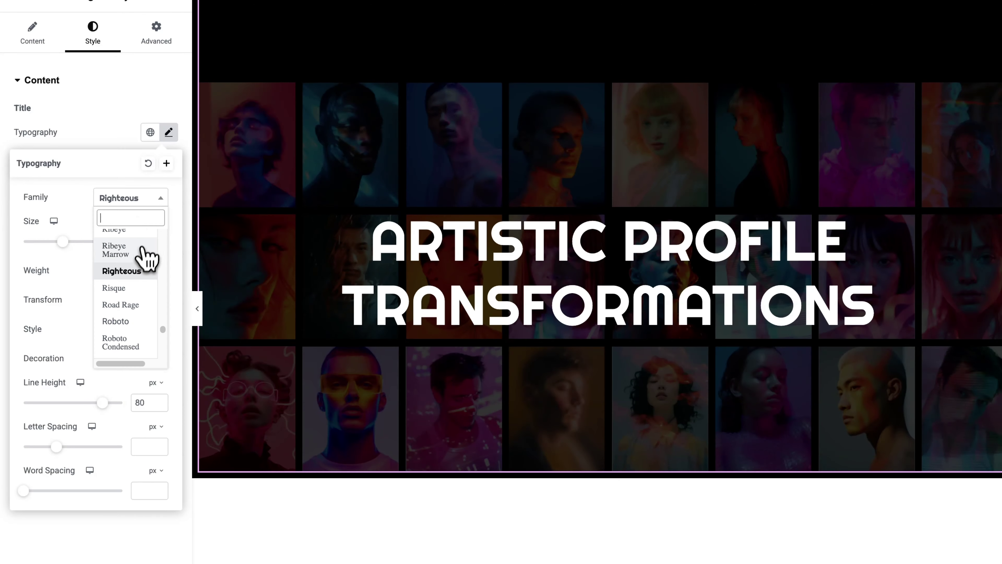
pyautogui.click(136, 249)
pyautogui.click(142, 197)
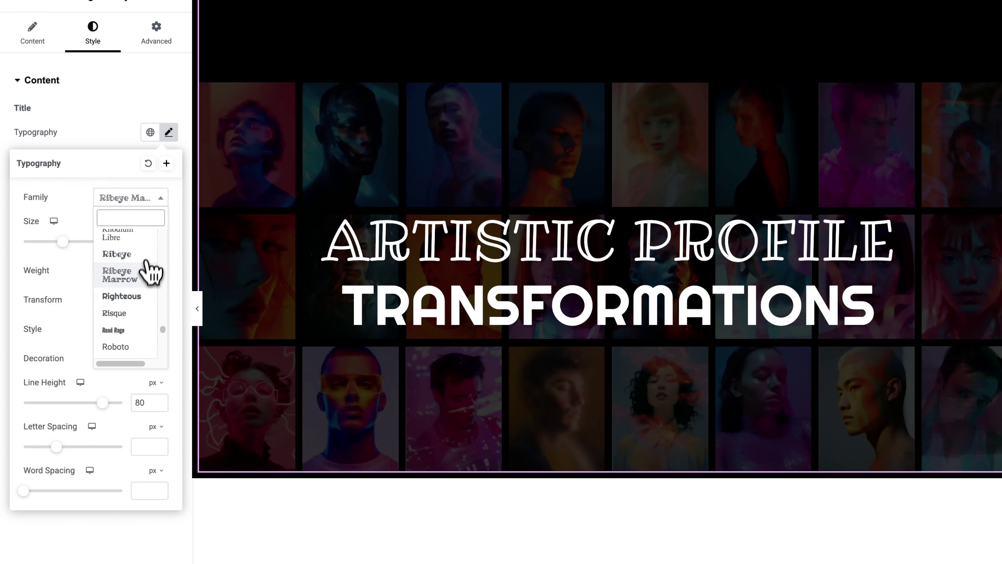
pyautogui.click(137, 294)
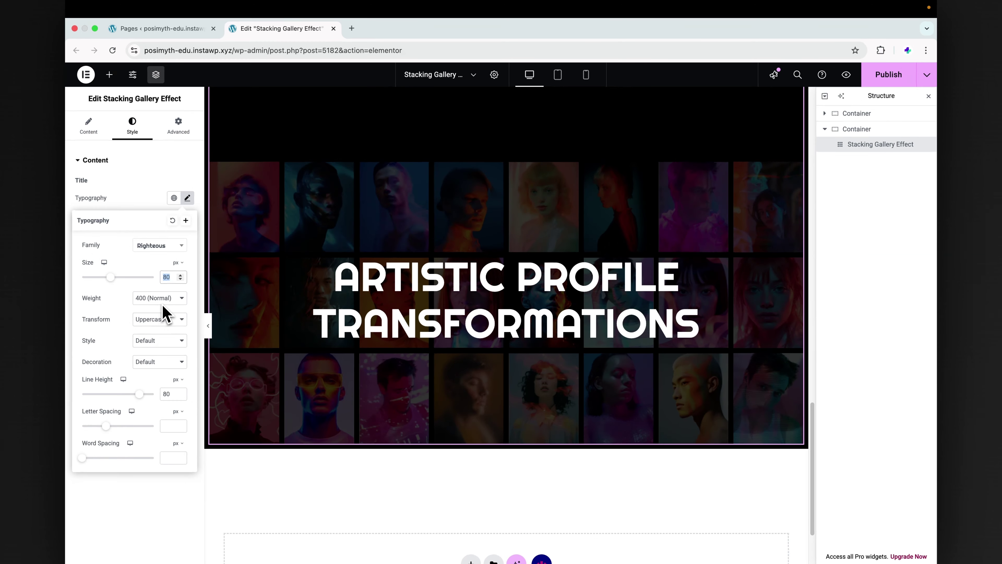
# - Try a slightly smaller title font size and return it to 80 px
pyautogui.press('Down')
pyautogui.press('Down')
pyautogui.press('Up')
pyautogui.press('Up')
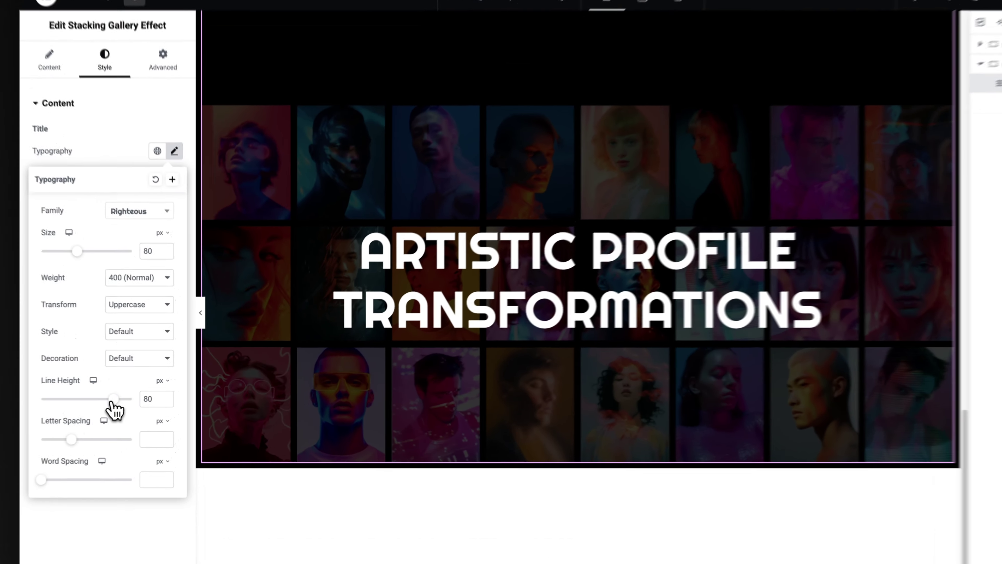
# - Set the title's line height to 81 px and its letter spacing to 0.1 px
pyautogui.moveTo(138, 394)
pyautogui.mouseDown()
pyautogui.moveTo(129, 395)
pyautogui.moveTo(139, 394)
pyautogui.mouseUp()
pyautogui.moveTo(64, 437)
pyautogui.mouseDown()
pyautogui.moveTo(69, 448)
pyautogui.moveTo(59, 448)
pyautogui.mouseUp()
pyautogui.moveTo(23, 489)
pyautogui.mouseDown()
pyautogui.moveTo(117, 497)
pyautogui.moveTo(24, 489)
pyautogui.mouseUp()
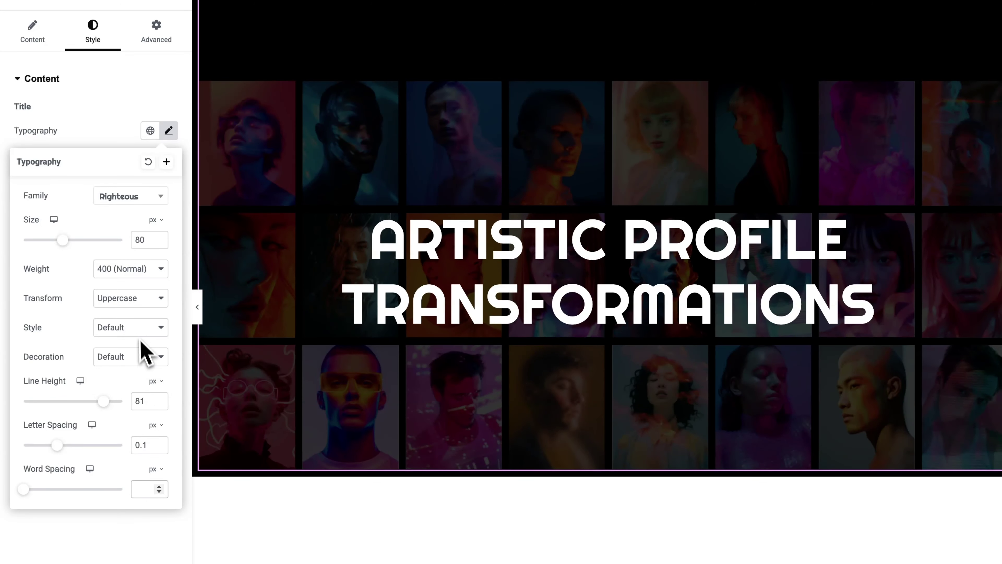
# - Close the title's typography settings and look at its color picker without choosing another color
pyautogui.click(169, 134)
pyautogui.click(169, 160)
pyautogui.moveTo(170, 233); pyautogui.dragTo(6, 202)
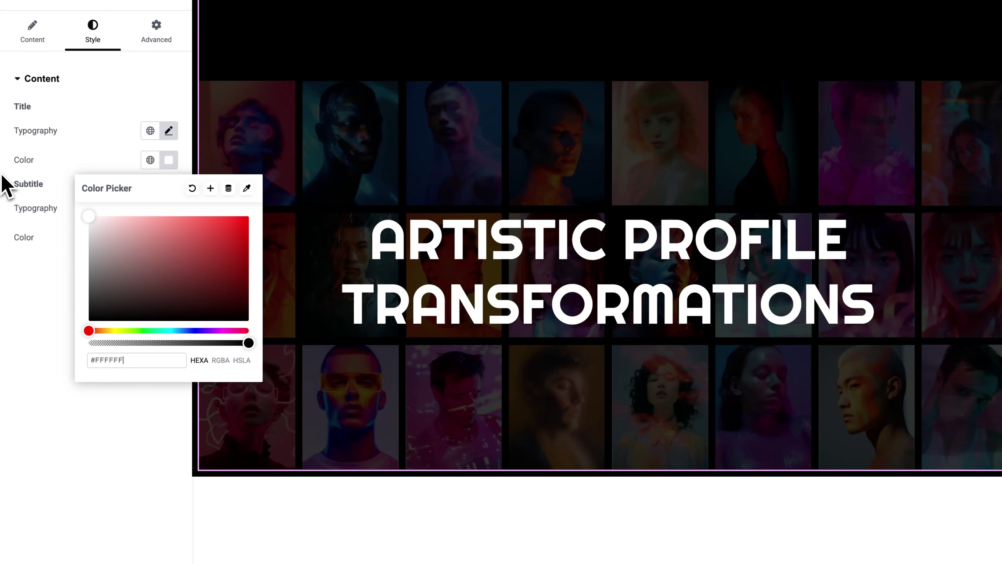
pyautogui.click(58, 155)
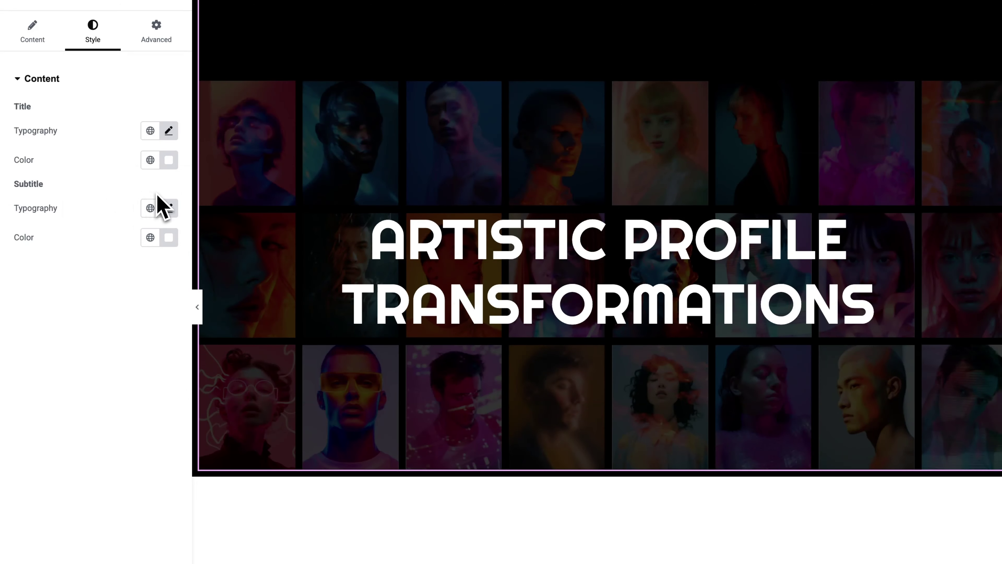
# - Open the subtitle's typography settings
pyautogui.click(169, 208)
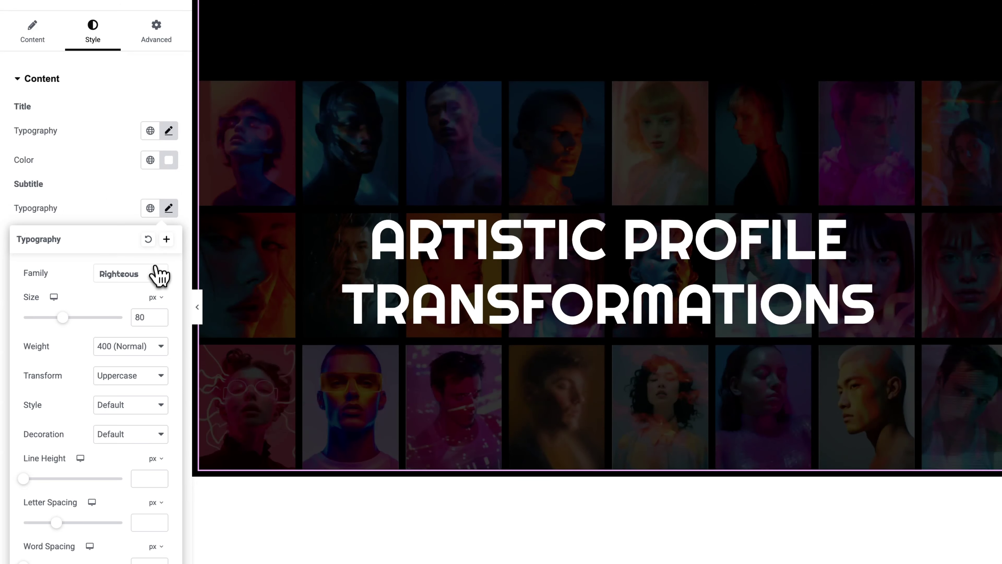